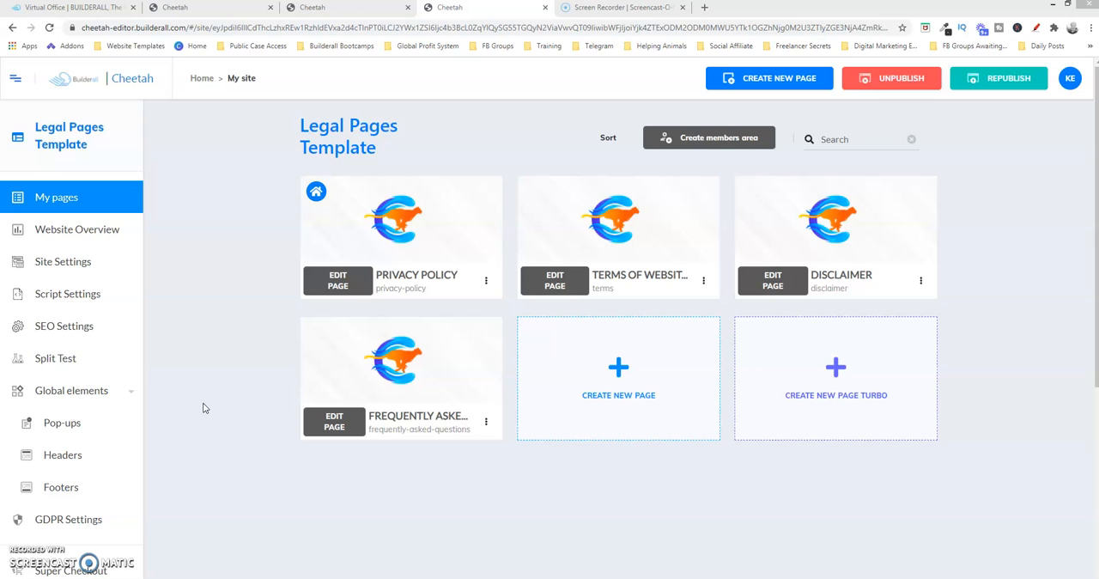
{"action": "mouse_move", "coordinate": [486, 239]}
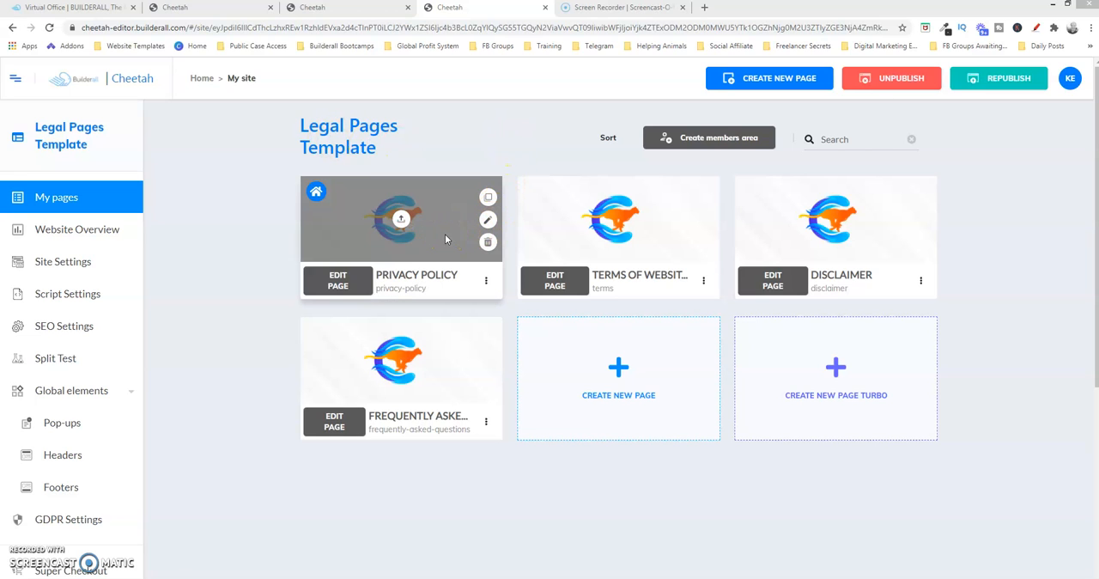
{"action": "mouse_move", "coordinate": [623, 247]}
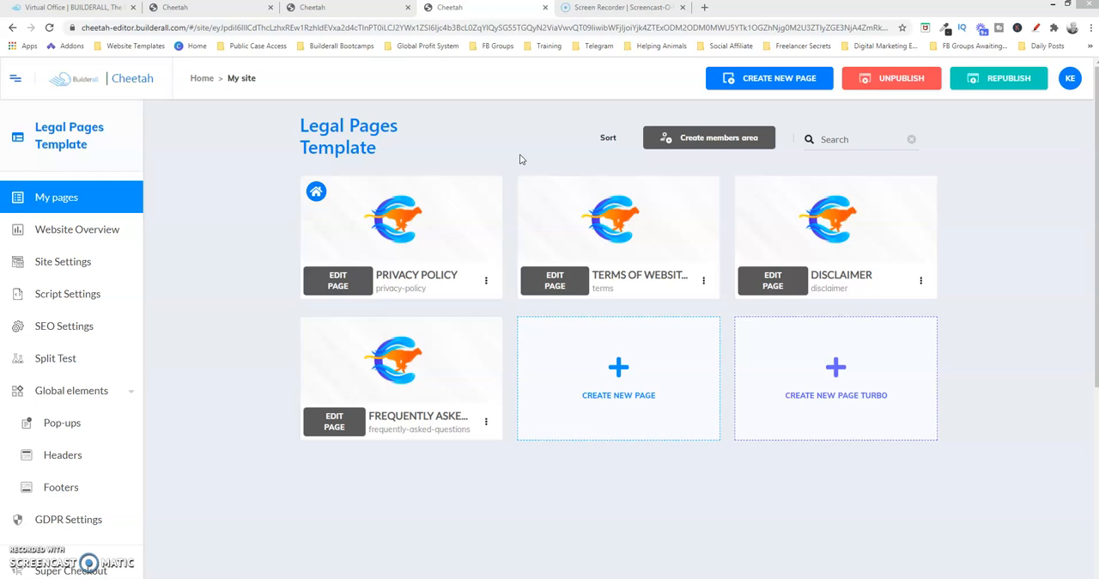
{"action": "mouse_move", "coordinate": [382, 237]}
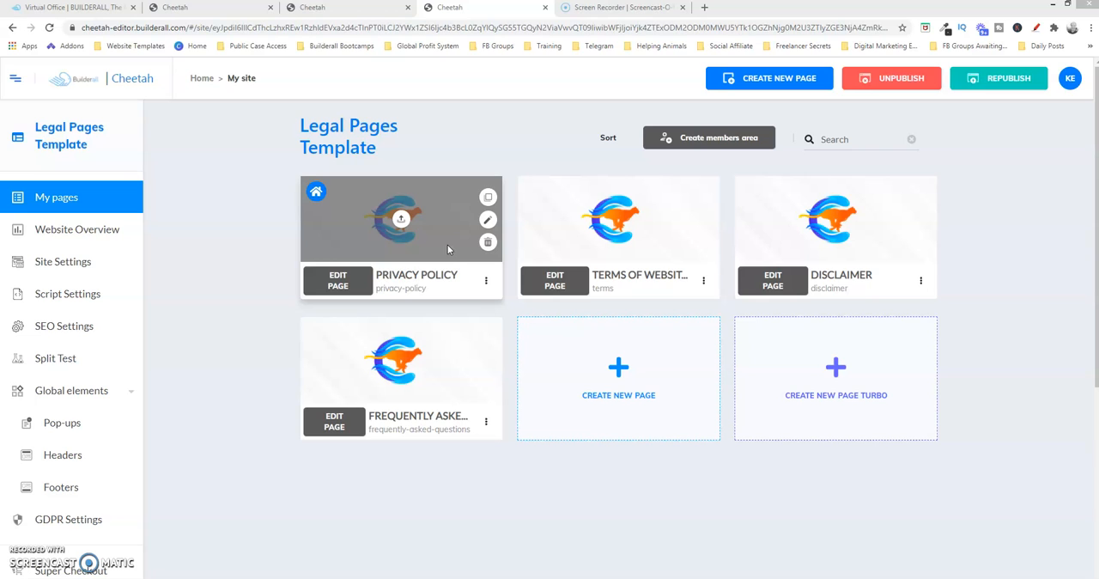
{"action": "mouse_move", "coordinate": [547, 228]}
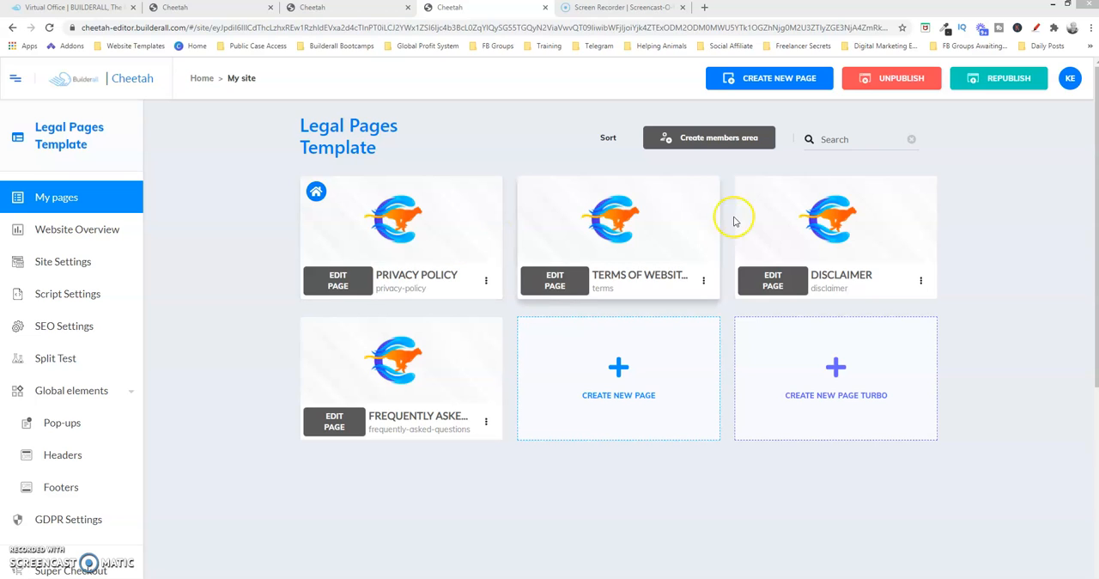
{"action": "mouse_move", "coordinate": [485, 206]}
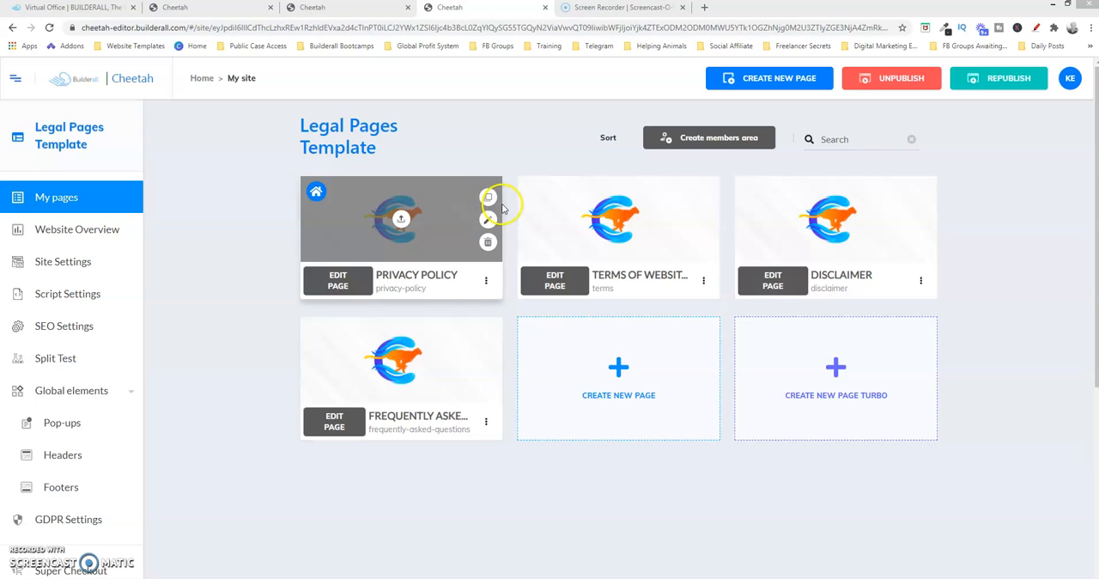
{"action": "mouse_move", "coordinate": [678, 229]}
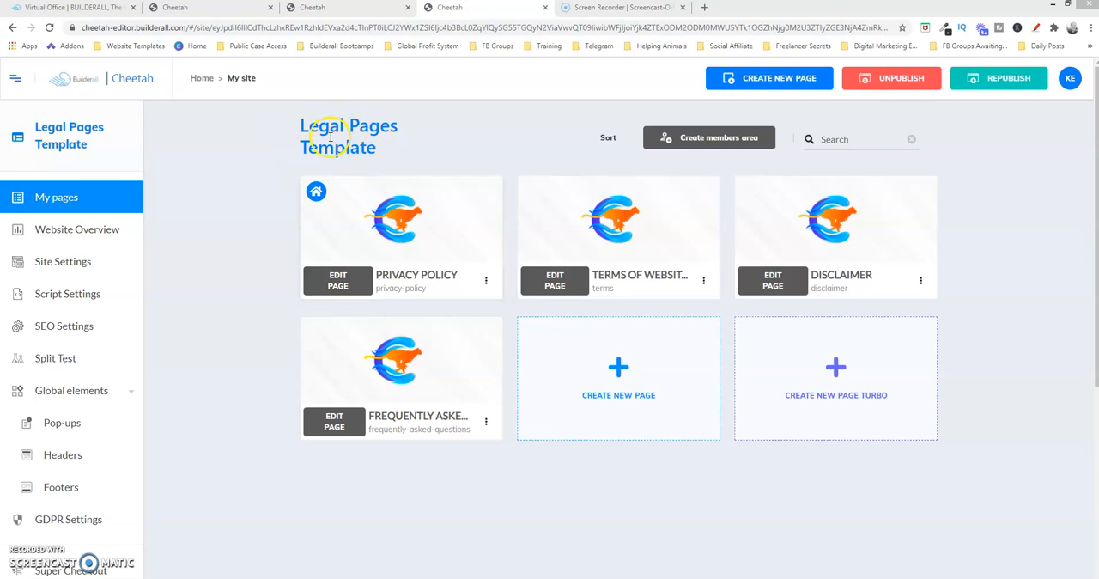
Open the Privacy Policy page for editing and add the ready-made Privacy Policy panel from the Legal Pages category
{"action": "left_click", "coordinate": [348, 285]}
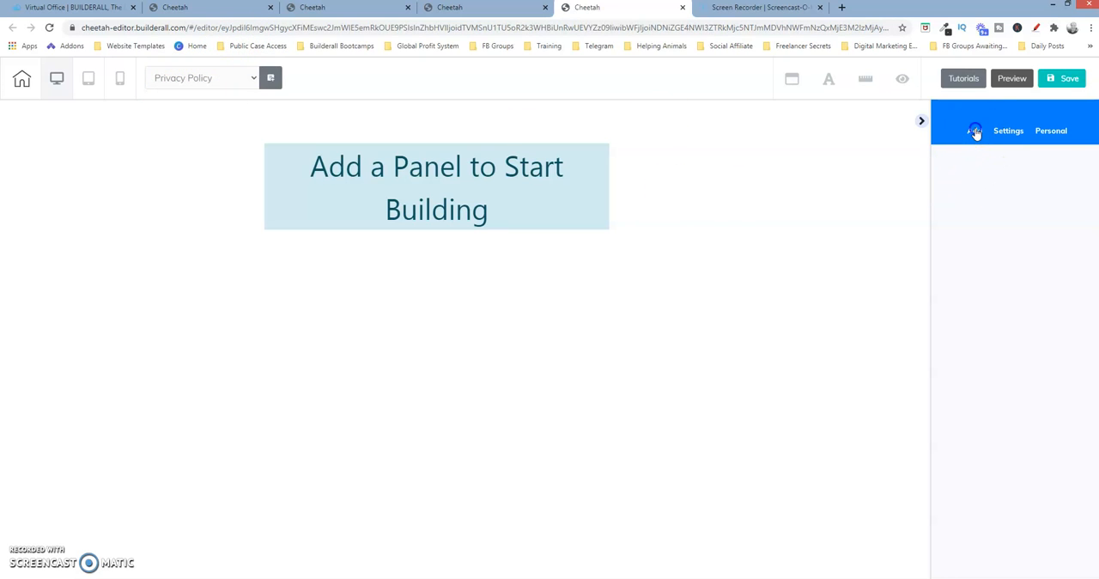
{"action": "left_click", "coordinate": [976, 133]}
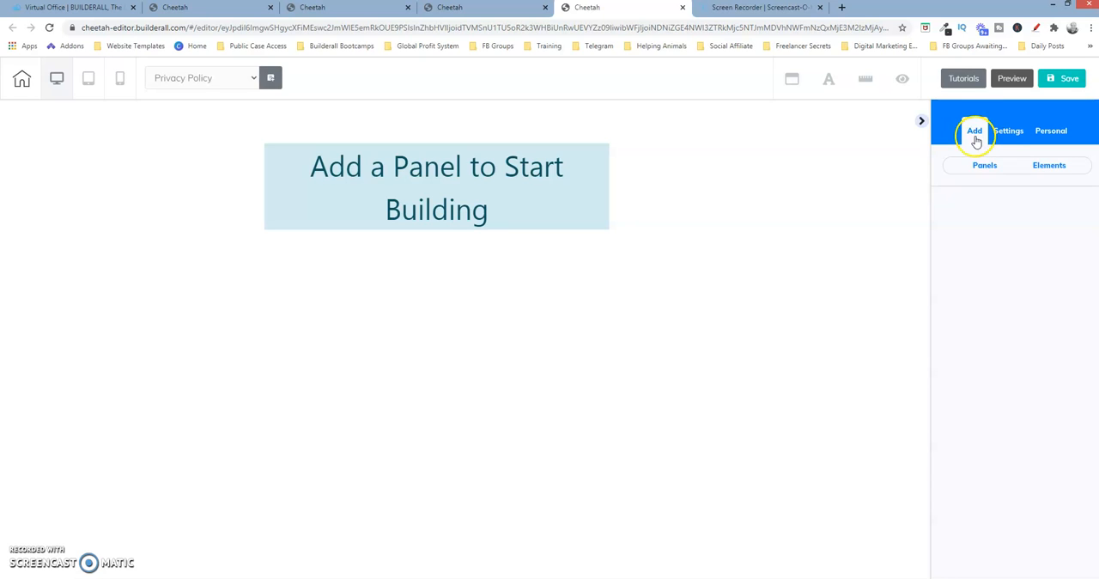
{"action": "left_click", "coordinate": [984, 164]}
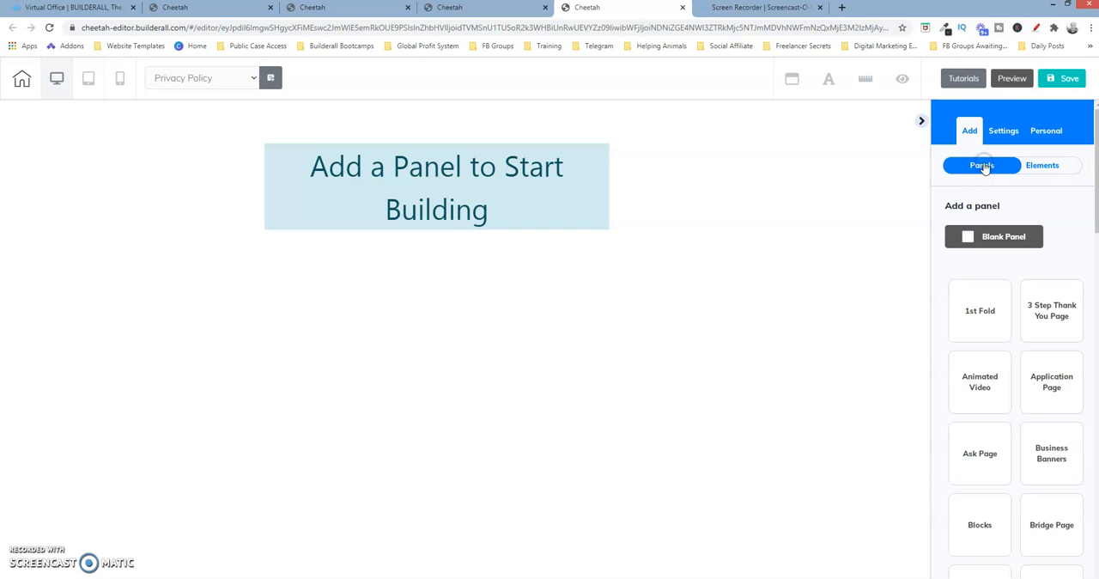
{"action": "left_click_drag", "start_coordinate": [1095, 191], "coordinate": [1095, 388]}
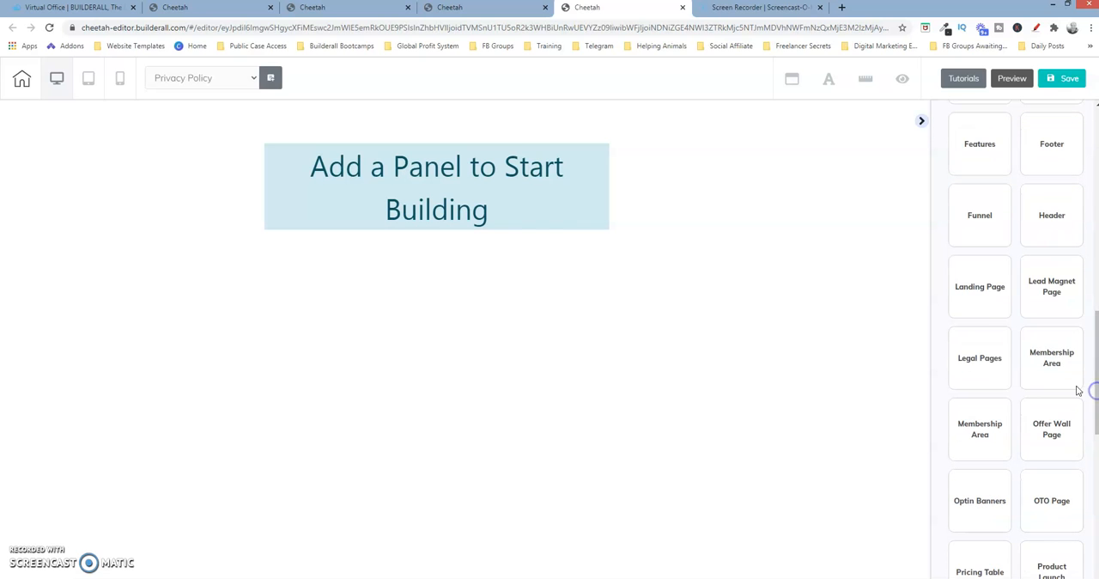
{"action": "left_click", "coordinate": [986, 359]}
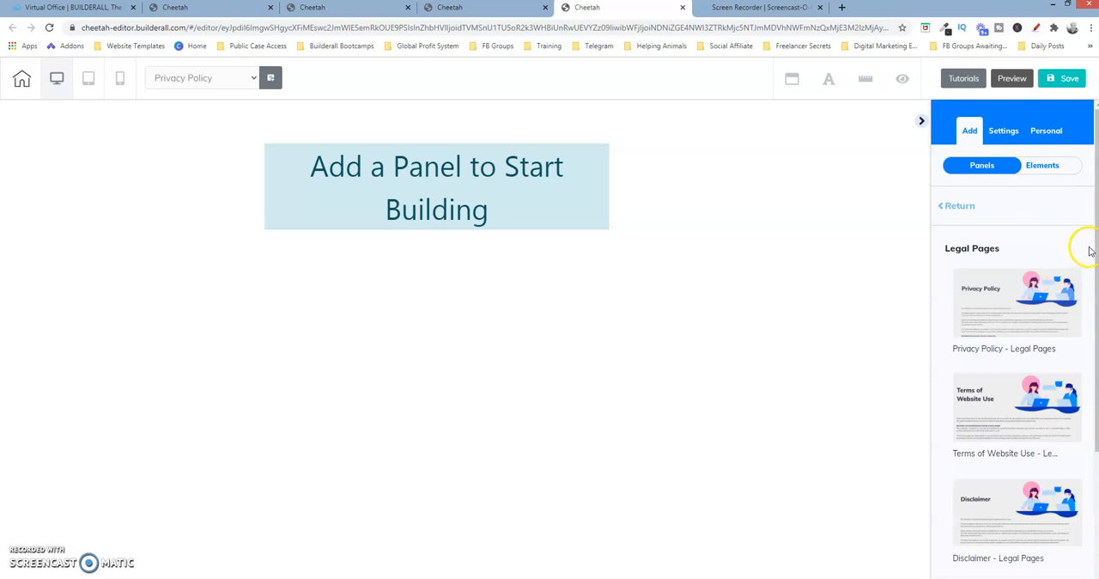
{"action": "left_click_drag", "start_coordinate": [1096, 251], "coordinate": [1093, 311]}
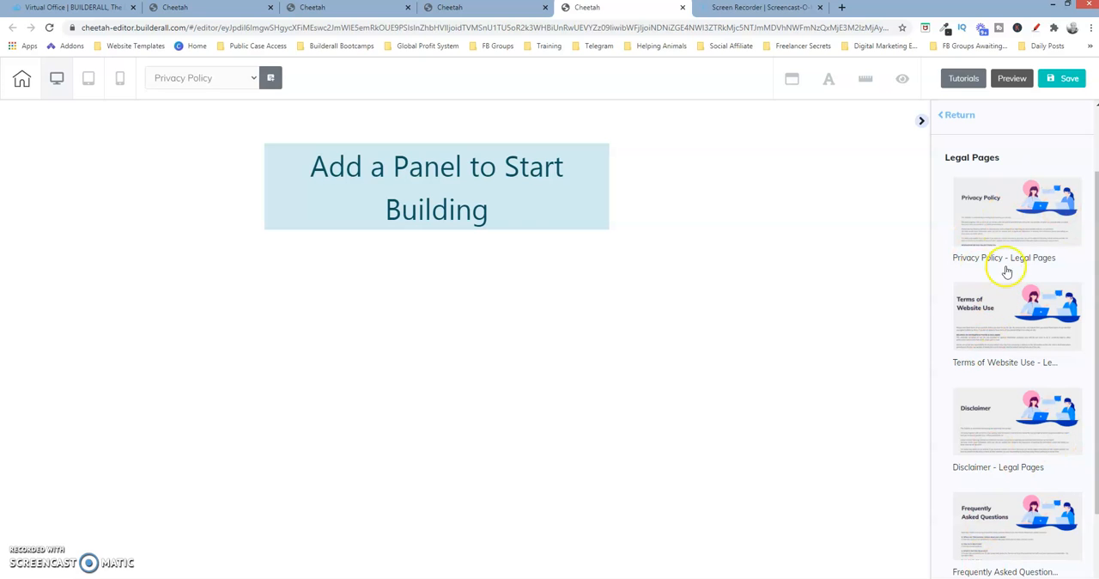
{"action": "left_click", "coordinate": [994, 219]}
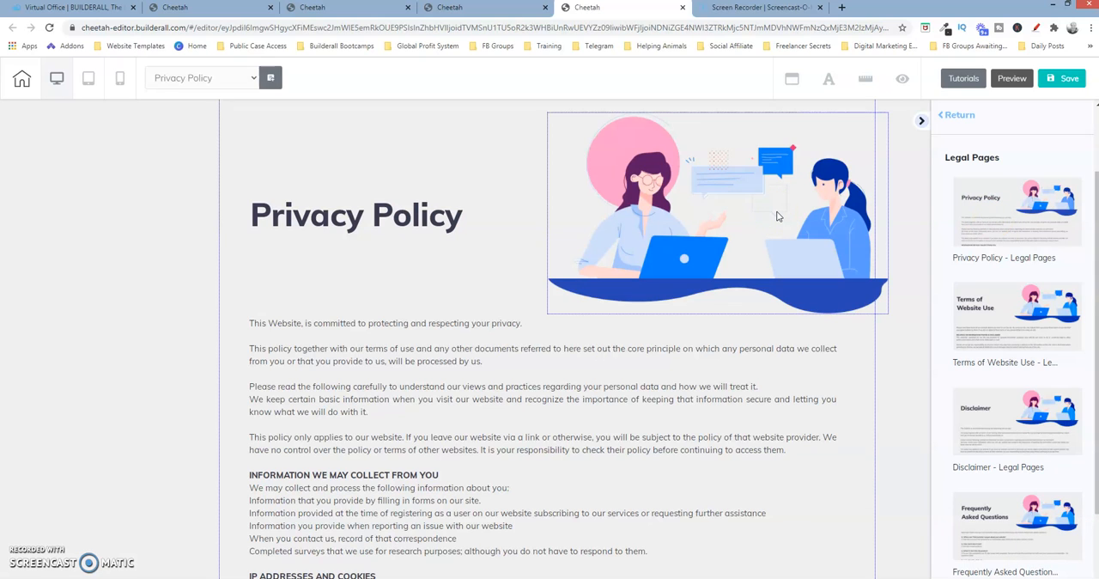
Collapse the editing sidebar and examine the heading, illustration and body text of the Privacy Policy panel
{"action": "left_click", "coordinate": [922, 121]}
{"action": "mouse_move", "coordinate": [1095, 181]}
{"action": "left_mouse_down"}
{"action": "mouse_move", "coordinate": [1081, 373]}
{"action": "mouse_move", "coordinate": [1086, 516]}
{"action": "mouse_move", "coordinate": [1096, 201]}
{"action": "left_mouse_up"}
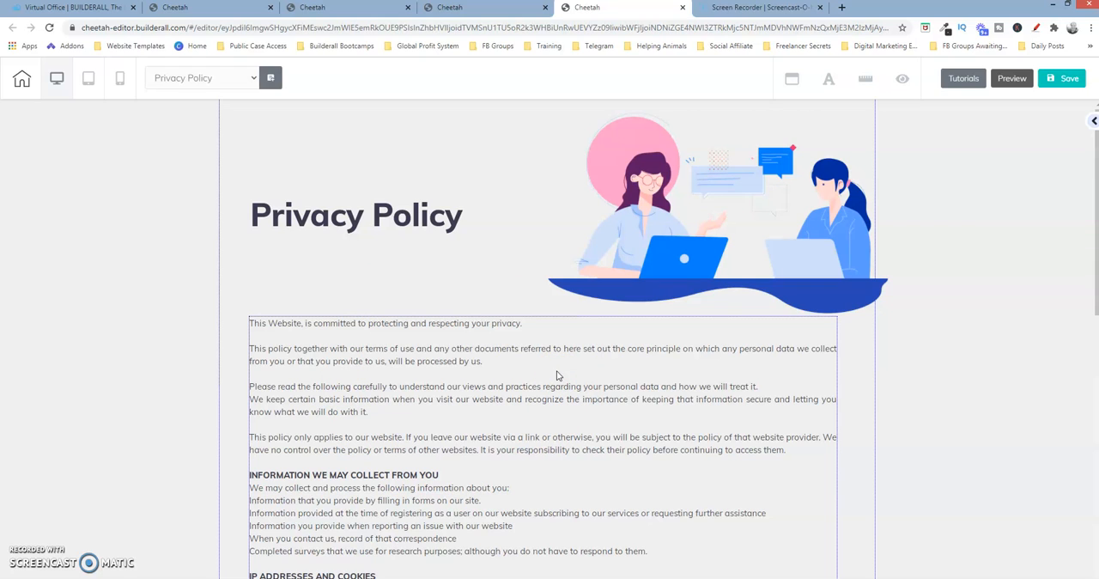
{"action": "left_click", "coordinate": [659, 208]}
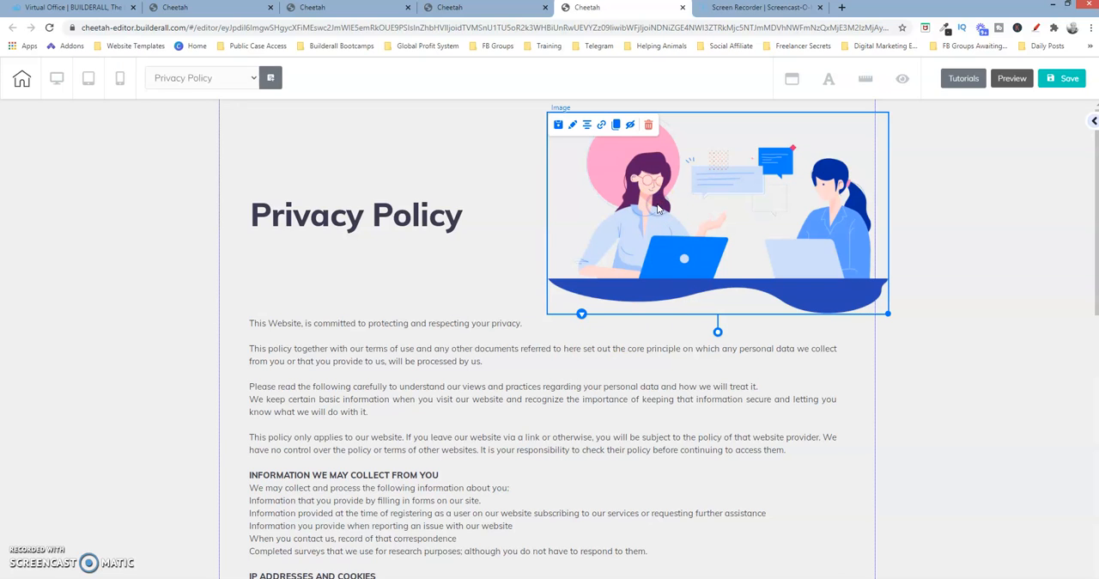
{"action": "left_click", "coordinate": [395, 226]}
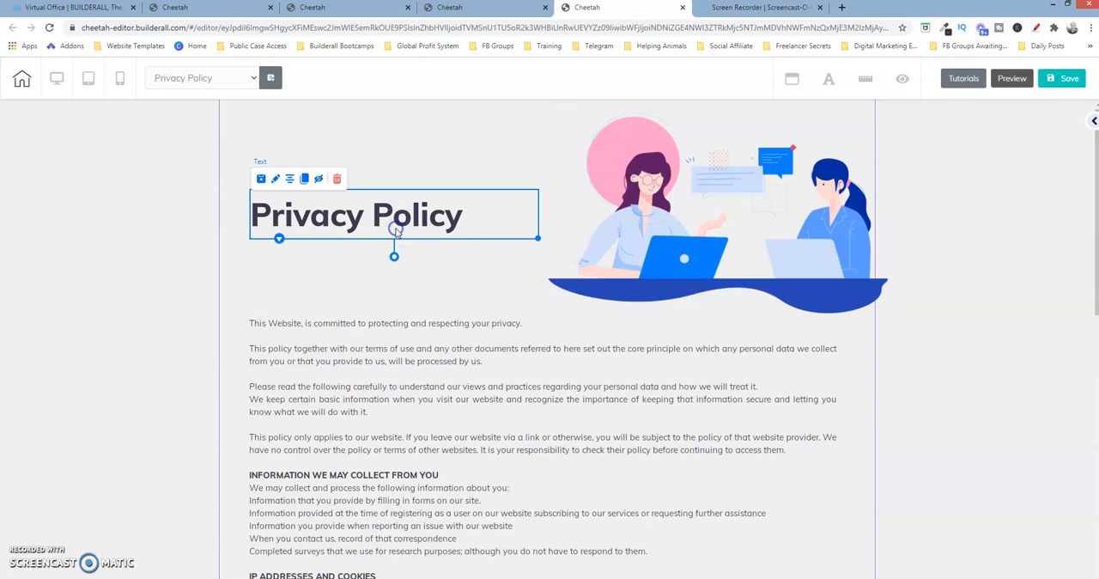
{"action": "left_click", "coordinate": [440, 361]}
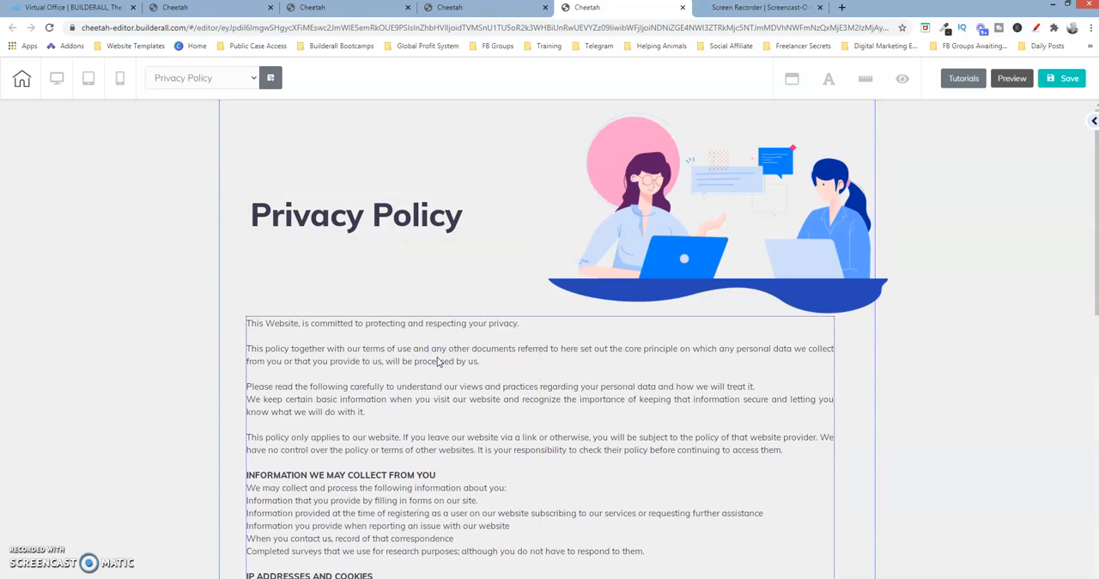
{"action": "left_click", "coordinate": [444, 219]}
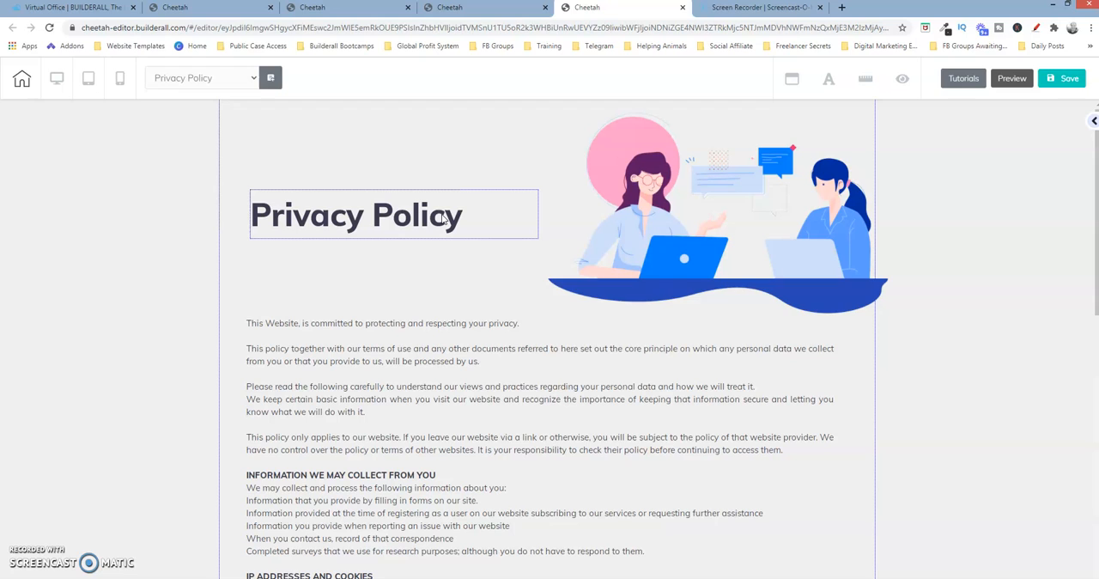
{"action": "left_click", "coordinate": [723, 137]}
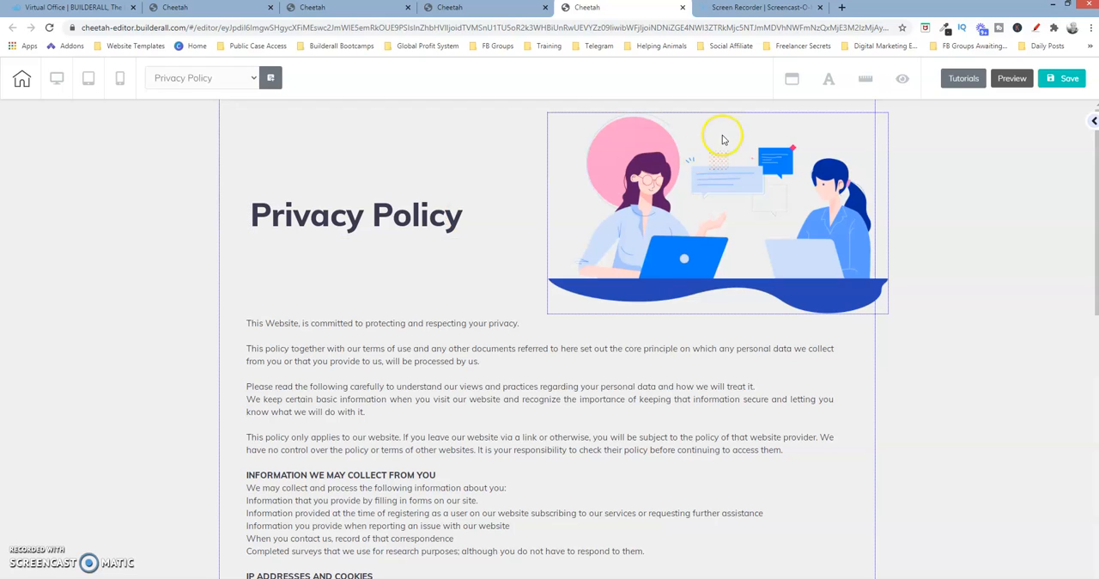
{"action": "left_click", "coordinate": [686, 184]}
{"action": "left_click", "coordinate": [687, 184]}
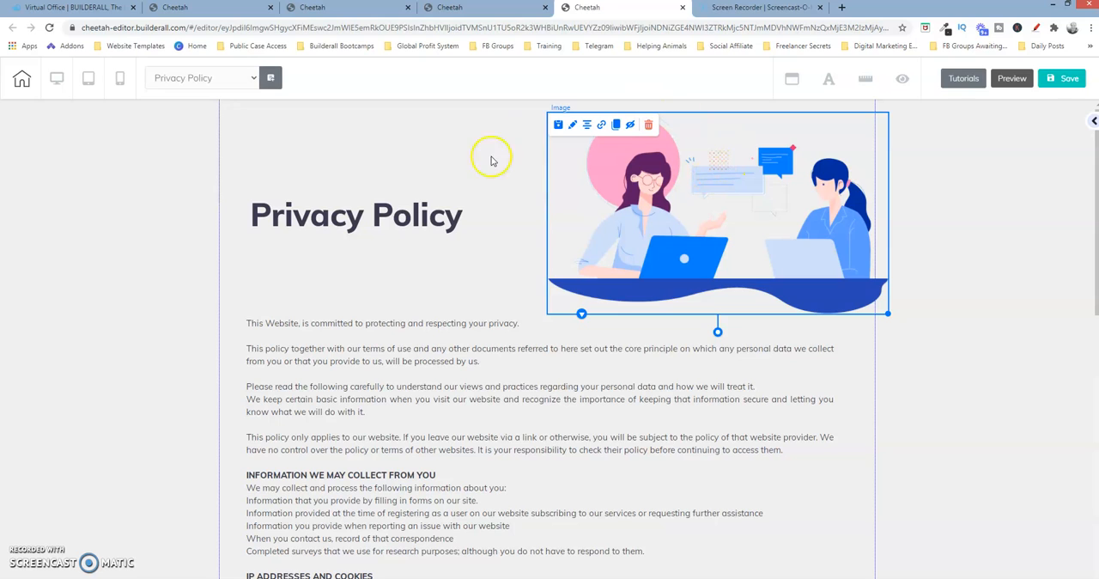
Save the Privacy Policy page, publish the site and dismiss the confirmation
{"action": "left_click", "coordinate": [1070, 79]}
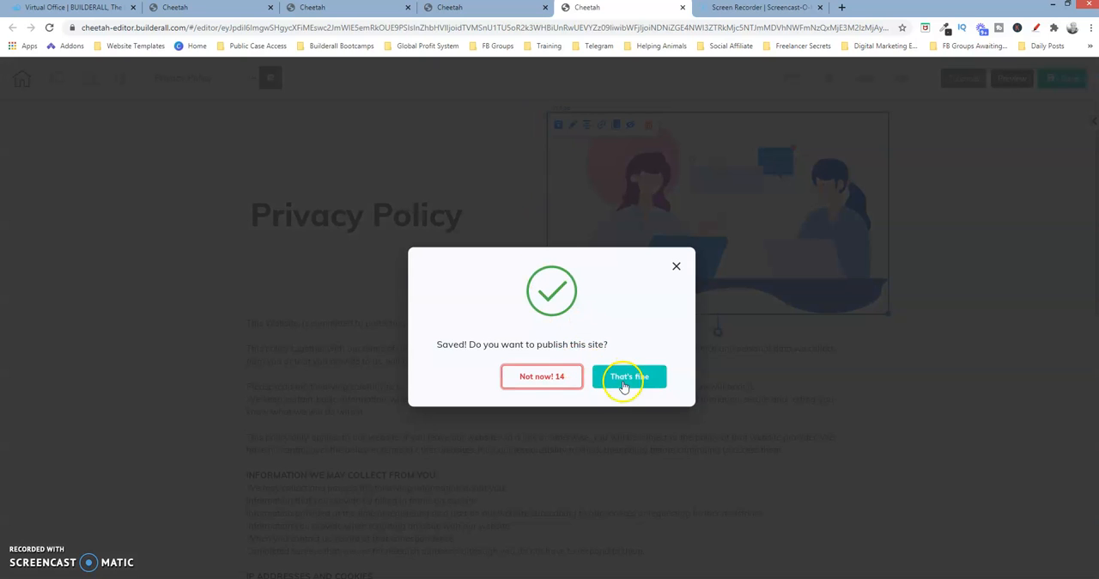
{"action": "left_click", "coordinate": [625, 384]}
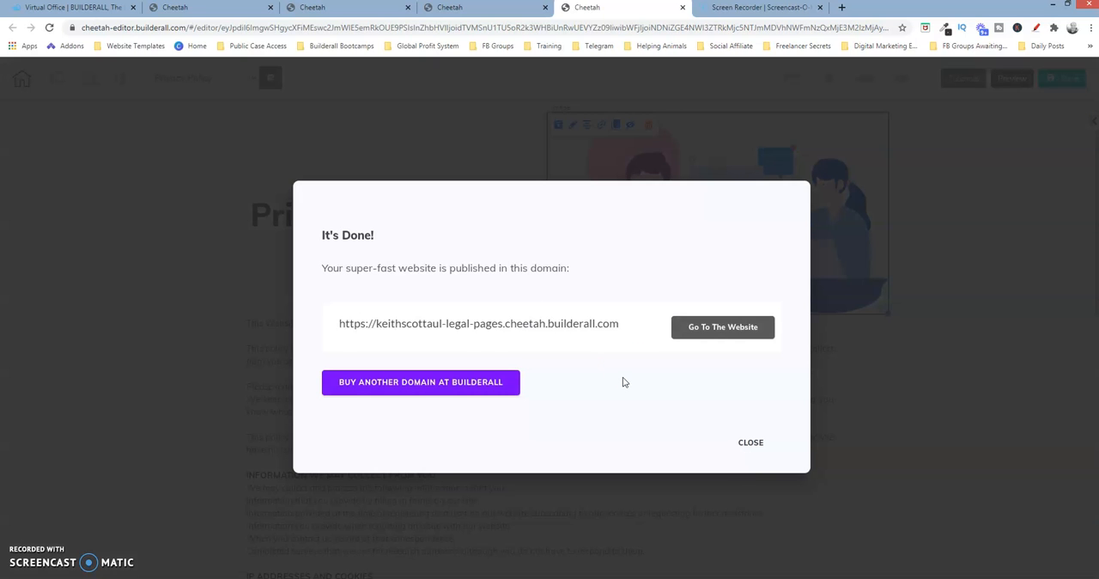
{"action": "left_click", "coordinate": [751, 444]}
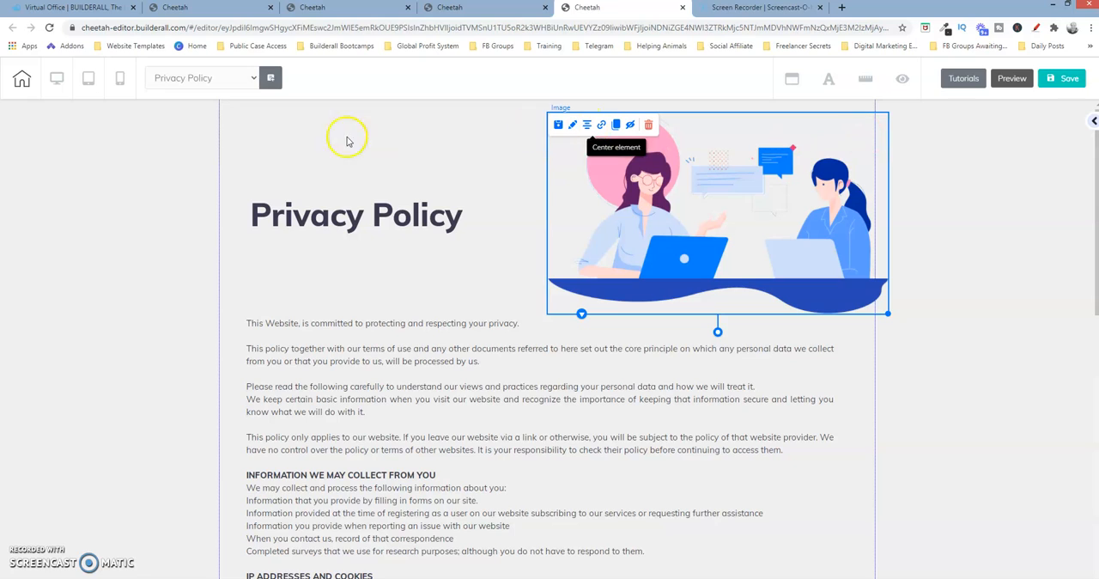
Save the whole Privacy Policy panel as a personal element described as "Global Privacy Policy Legal Page"
{"action": "left_click", "coordinate": [270, 127]}
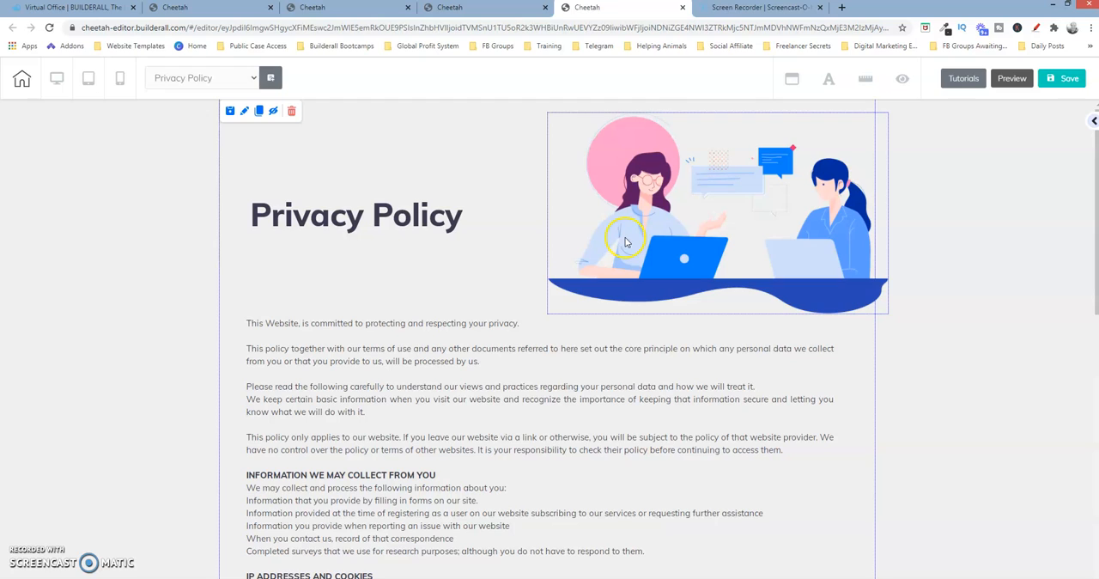
{"action": "left_click", "coordinate": [229, 113]}
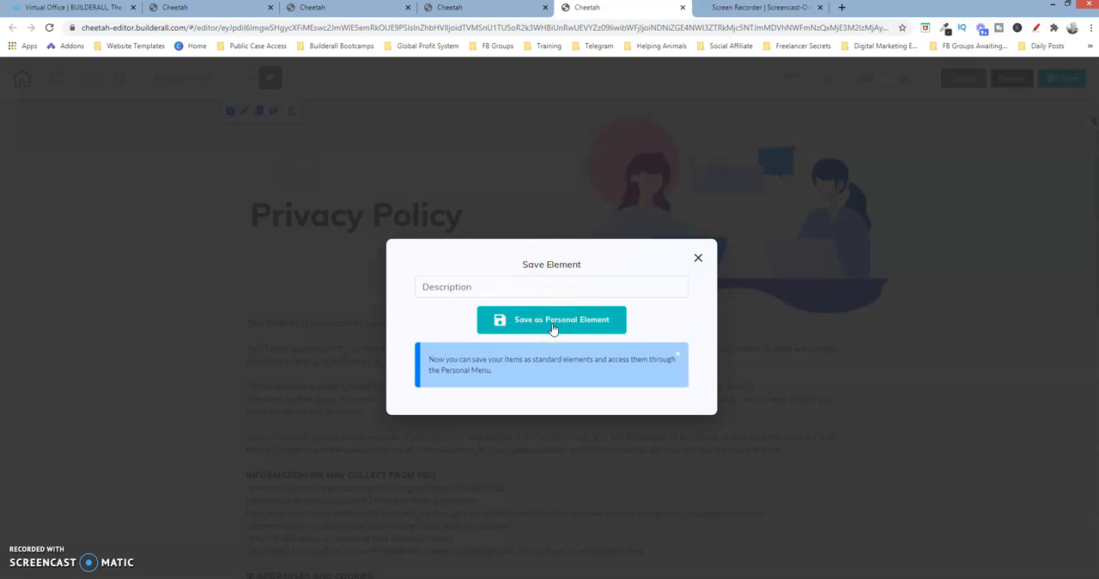
{"action": "left_click", "coordinate": [484, 287]}
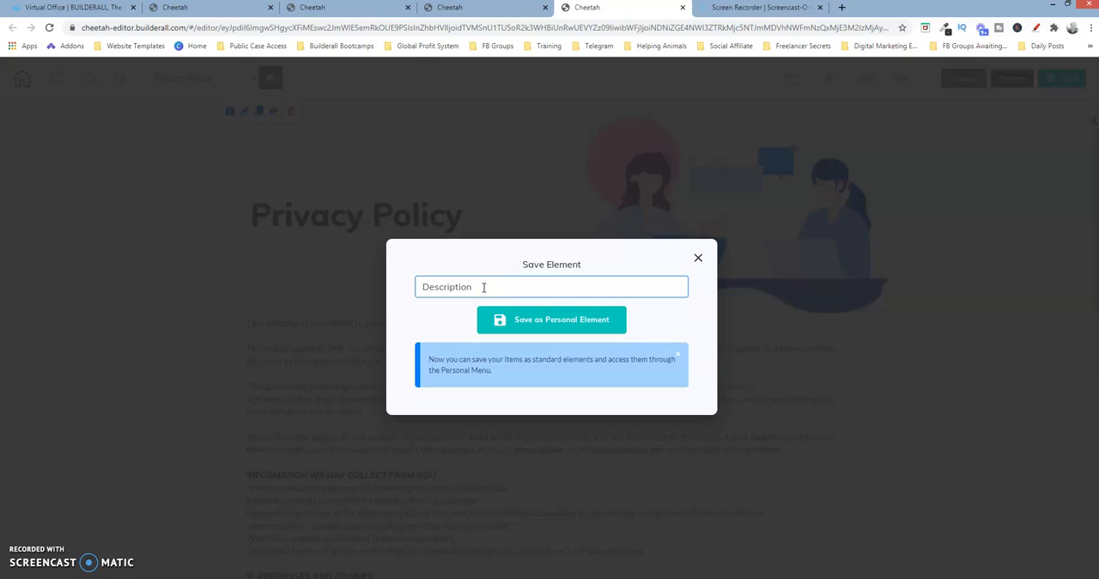
{"action": "type", "text": "Global Privacy Policy Legal Page"}
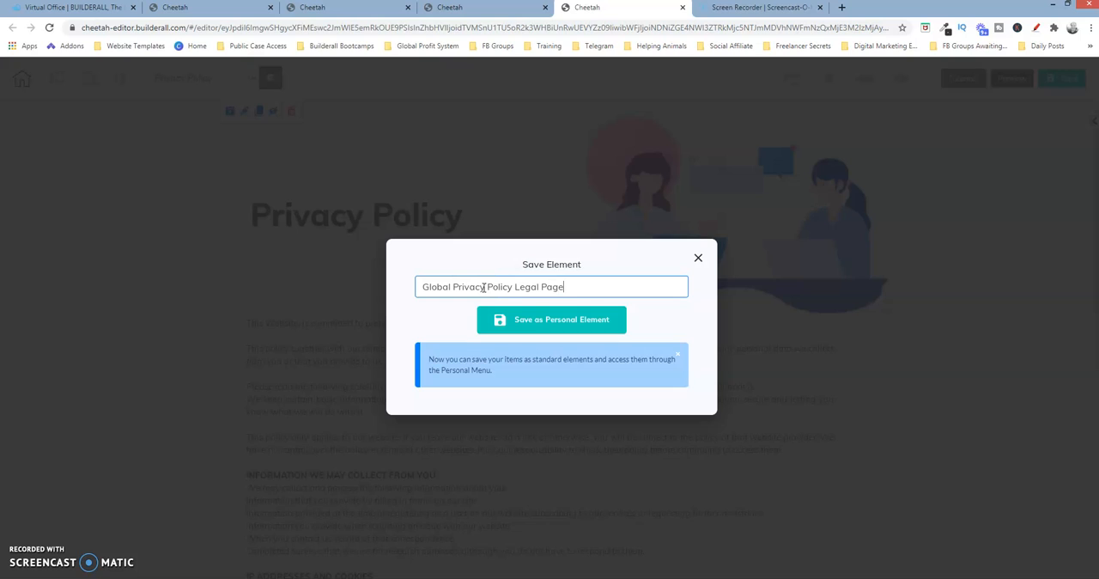
{"action": "left_click", "coordinate": [561, 323]}
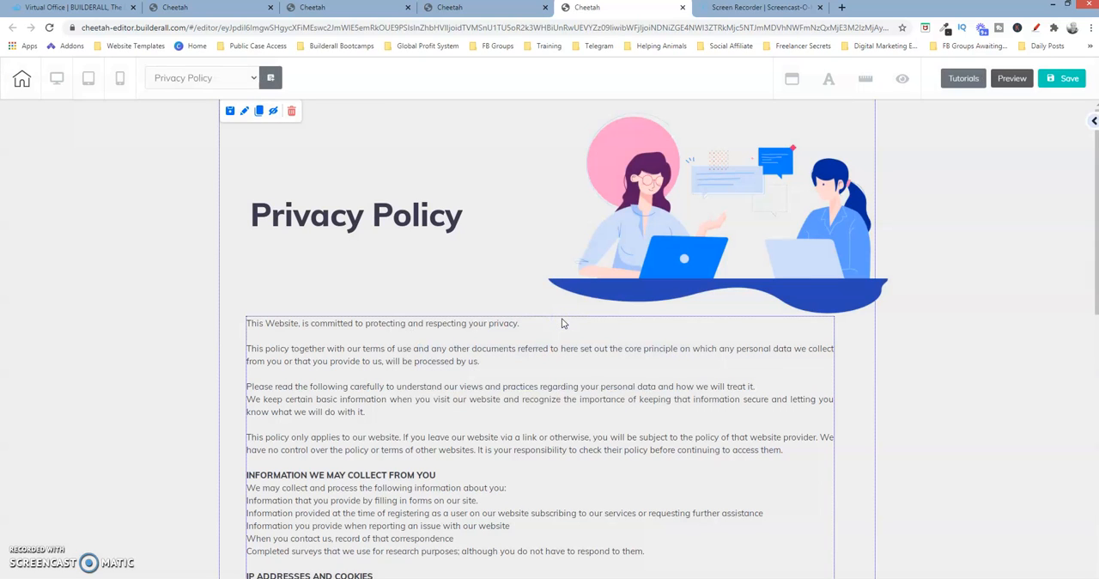
{"action": "left_click", "coordinate": [924, 531]}
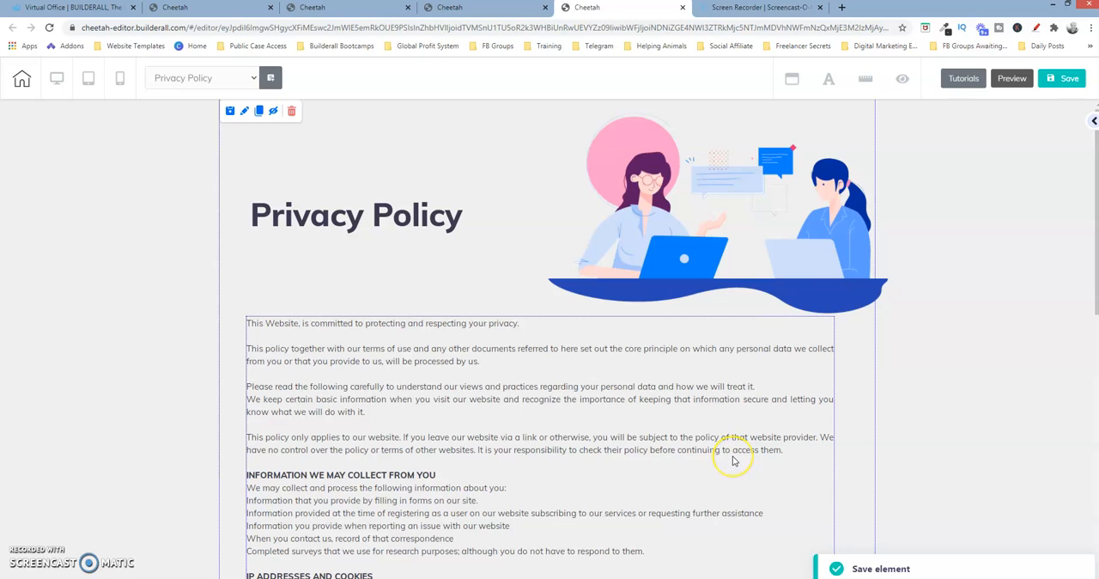
Save the page again, republish the site and close the publishing confirmation
{"action": "left_click", "coordinate": [1063, 81]}
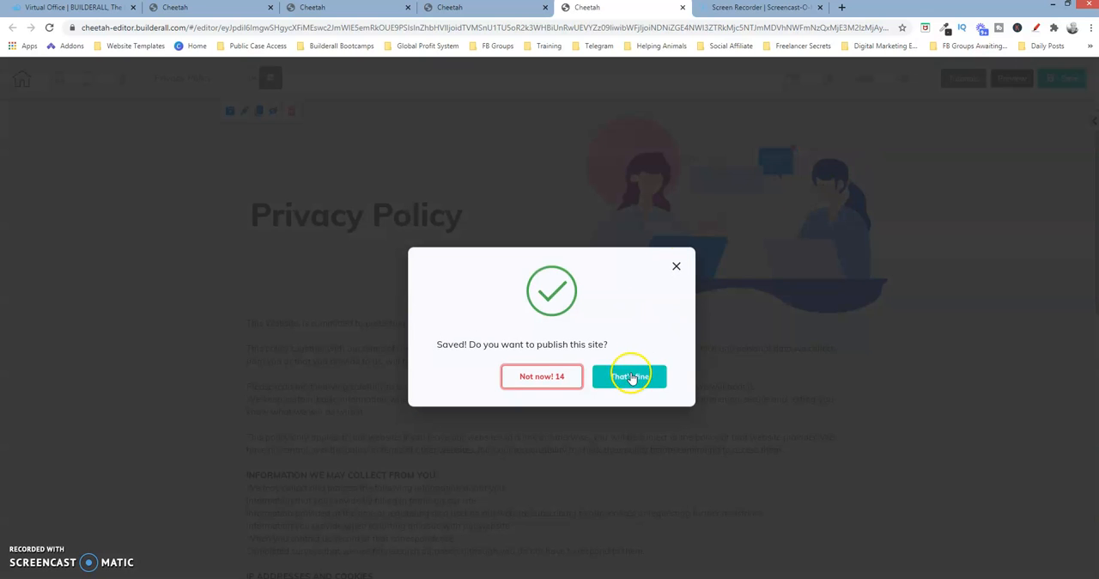
{"action": "left_click", "coordinate": [631, 376]}
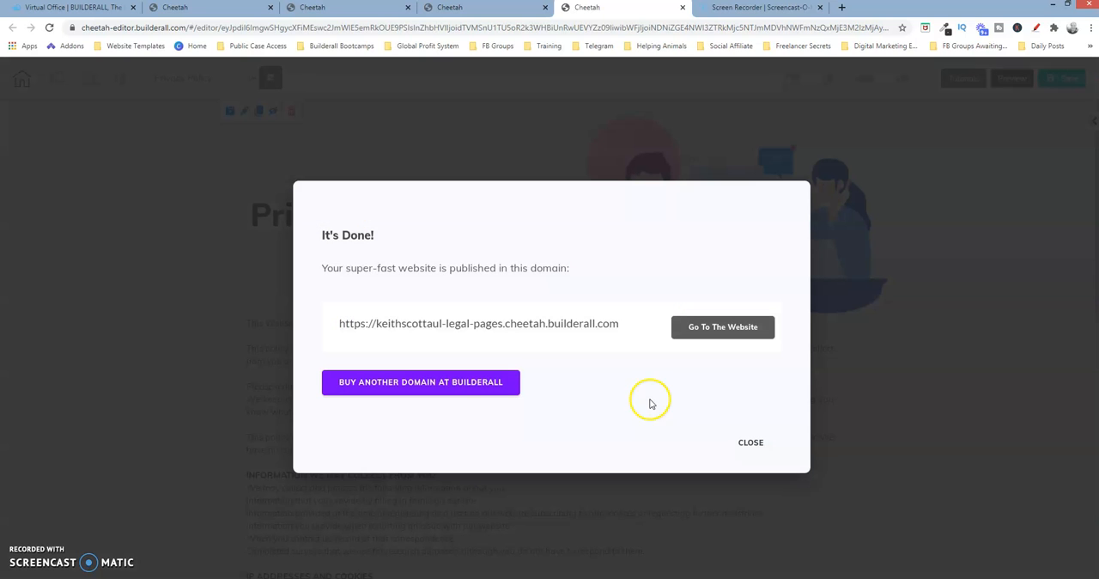
{"action": "left_click", "coordinate": [755, 453]}
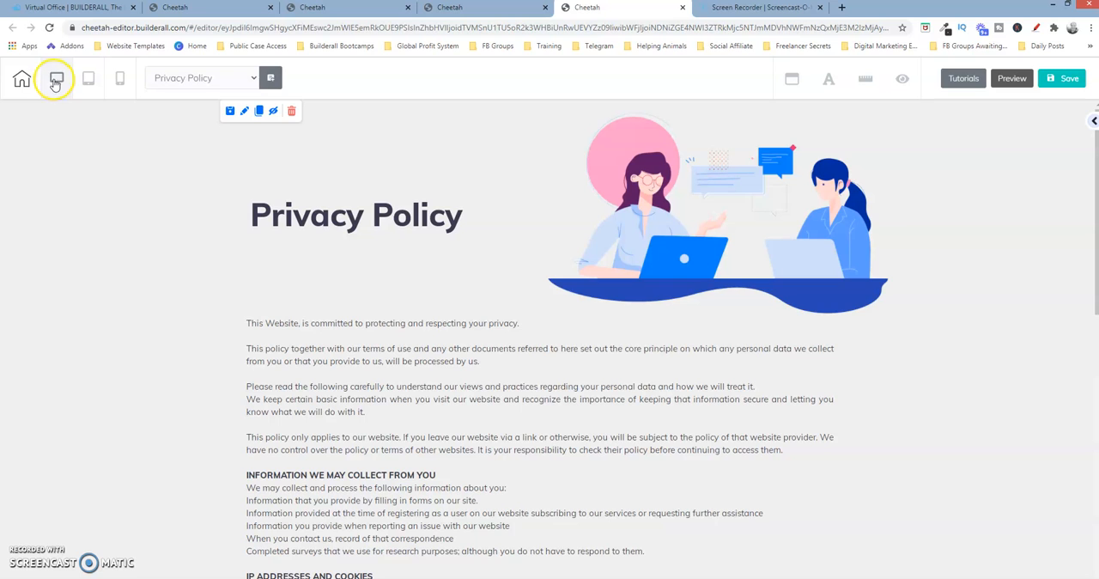
Leave the page editor with the changes saved and return to the site's page overview
{"action": "left_click", "coordinate": [22, 79]}
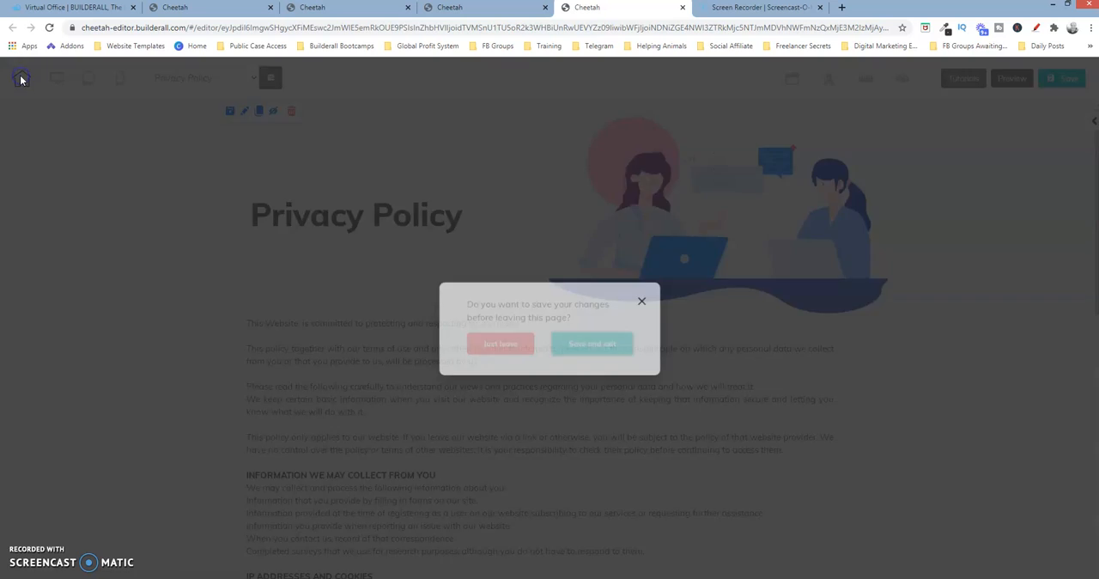
{"action": "left_click", "coordinate": [615, 342]}
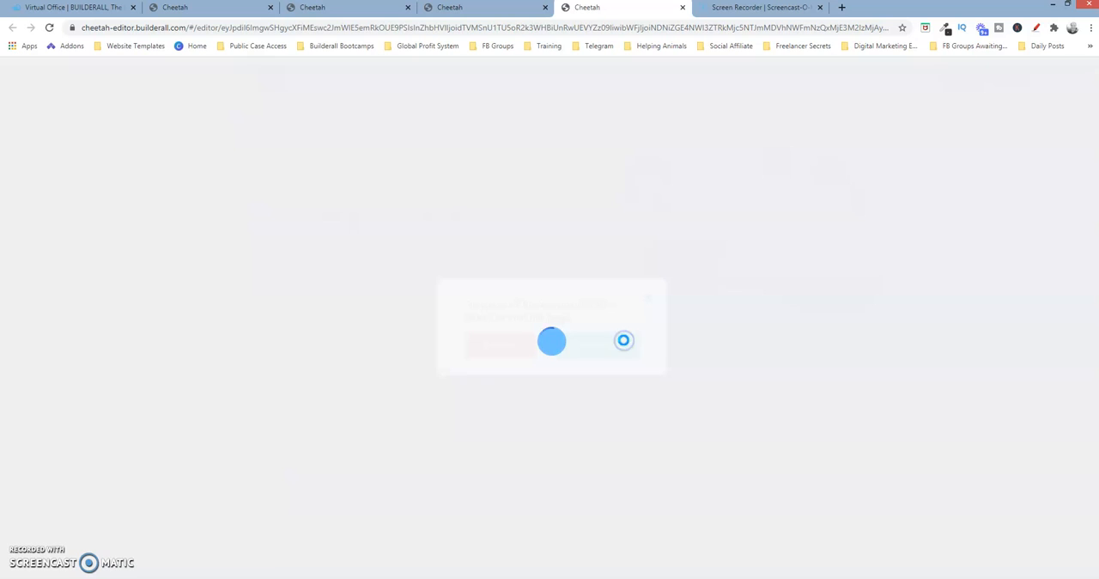
{"action": "left_click", "coordinate": [625, 344]}
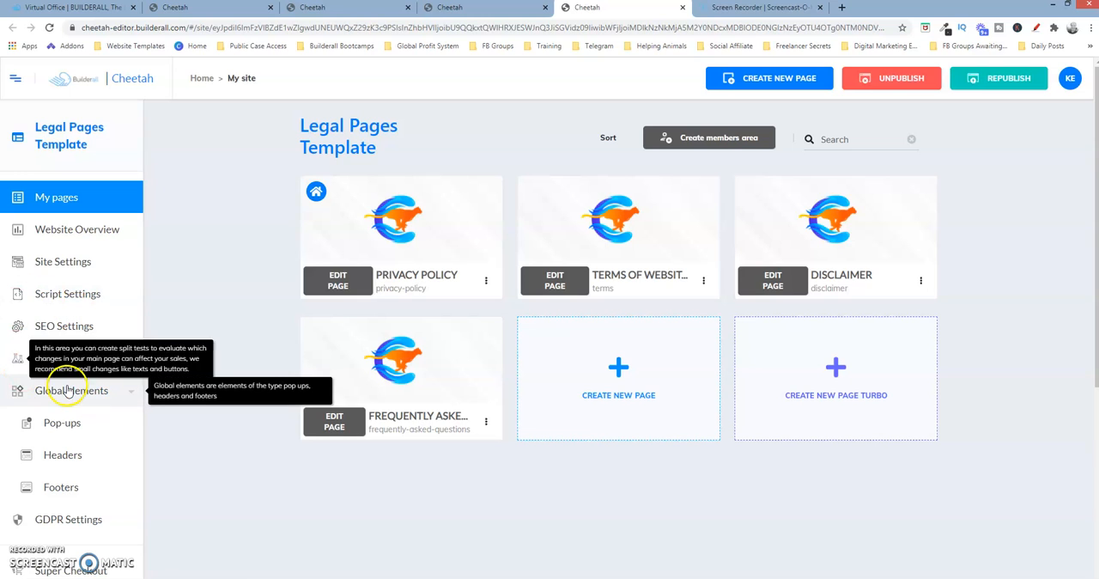
Create a new global footer for the site named "Global Legal Pages Footer"
{"action": "left_click", "coordinate": [131, 398]}
{"action": "left_click", "coordinate": [131, 398]}
{"action": "left_click", "coordinate": [131, 397]}
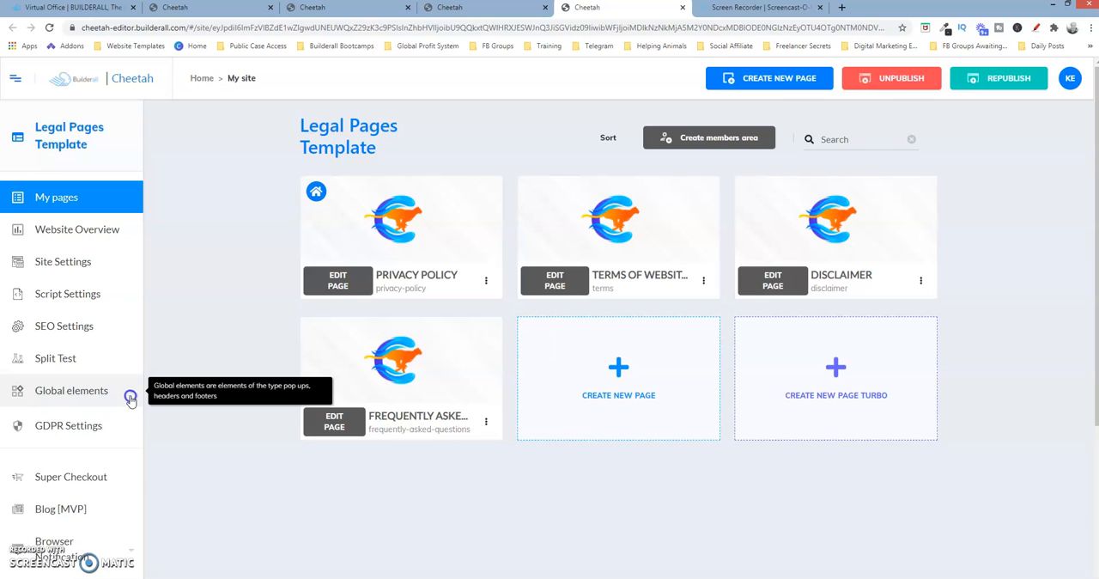
{"action": "left_click", "coordinate": [131, 398]}
{"action": "left_click", "coordinate": [60, 496]}
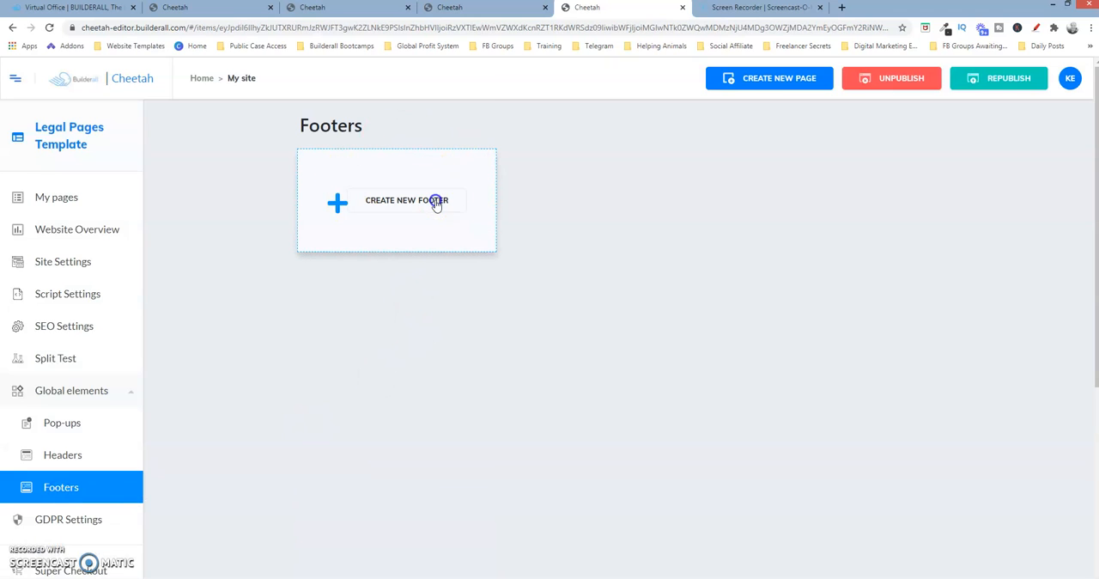
{"action": "left_click", "coordinate": [437, 202]}
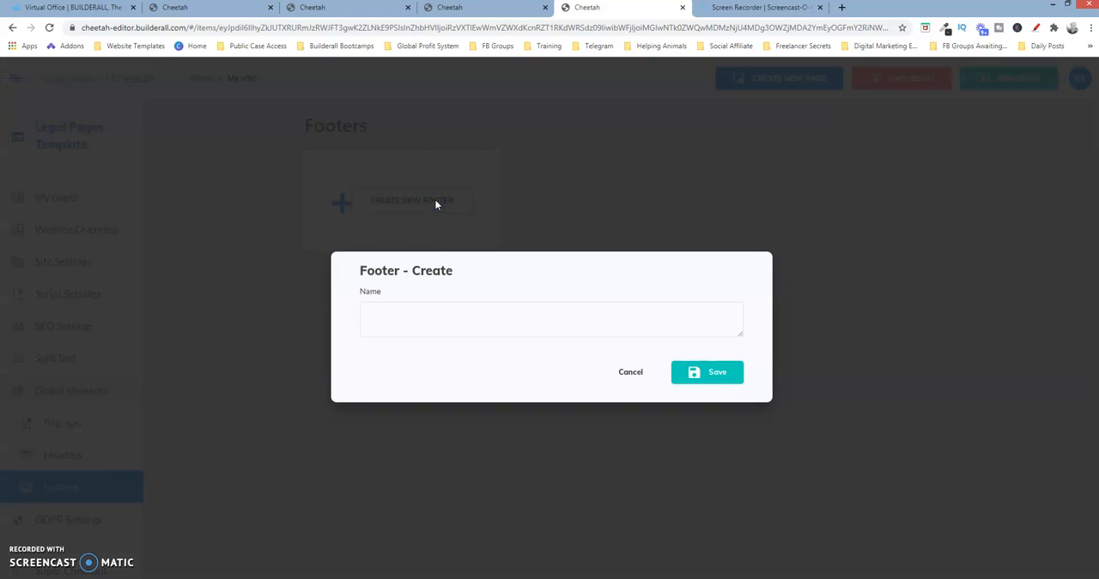
{"action": "left_click", "coordinate": [423, 319]}
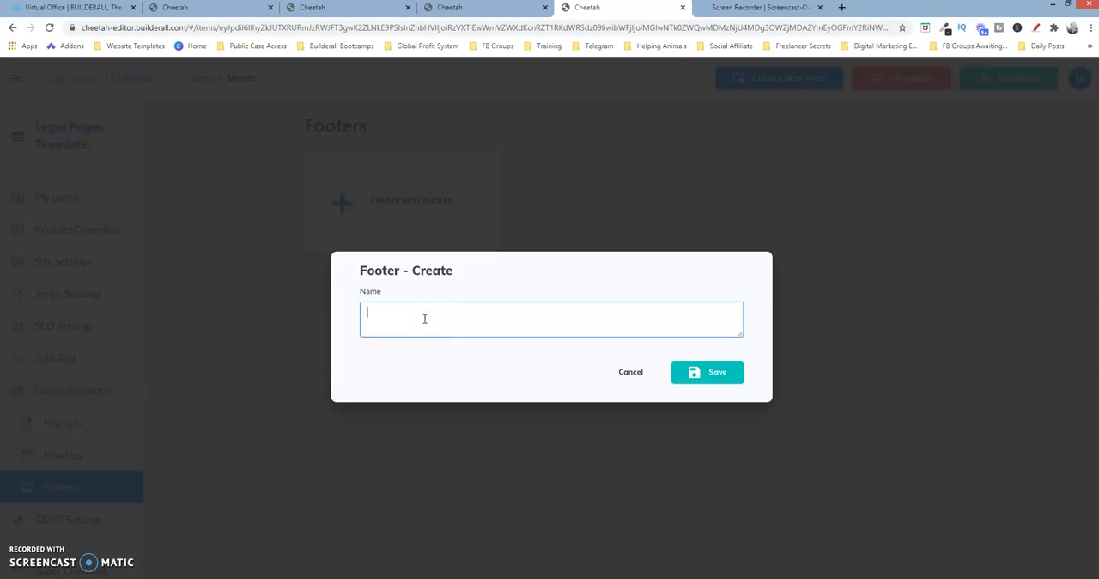
{"action": "left_click", "coordinate": [447, 334]}
{"action": "left_click", "coordinate": [726, 371]}
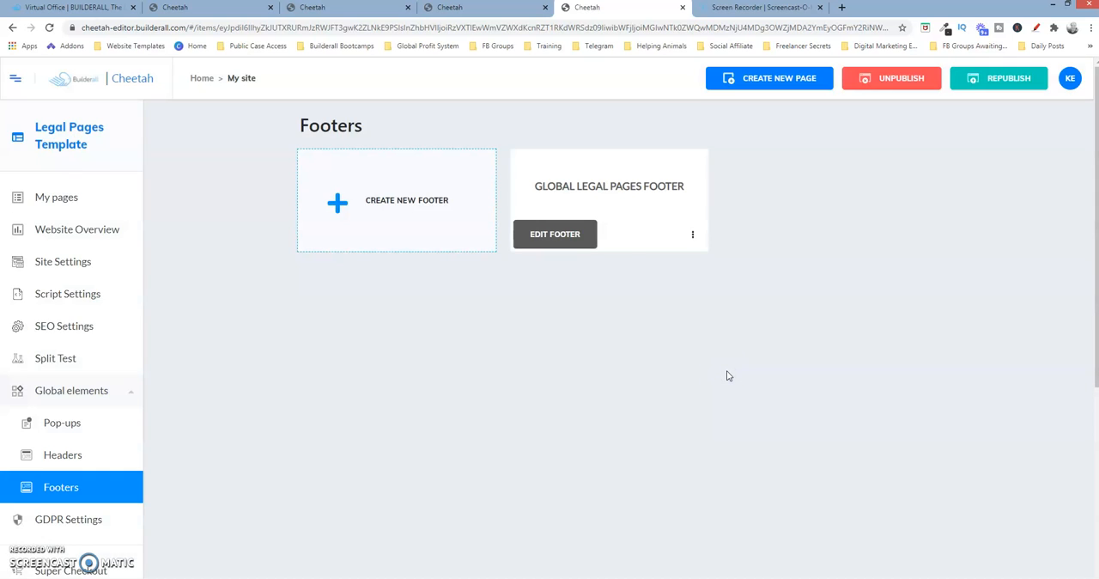
Open the Global Legal Pages Footer for editing and add the ready-made Footers - 06 panel
{"action": "left_click", "coordinate": [578, 232]}
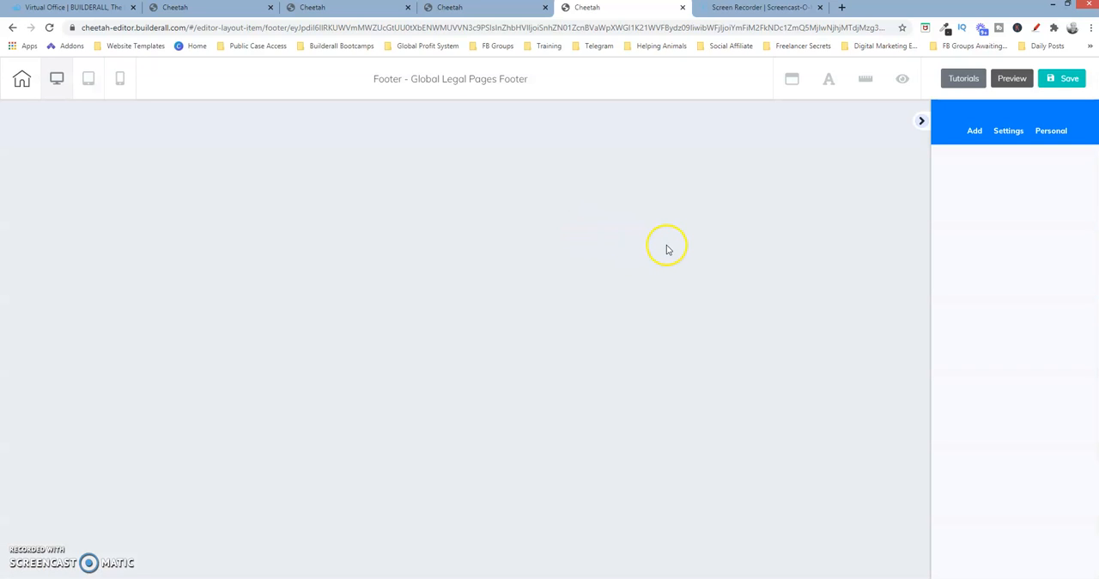
{"action": "left_click", "coordinate": [975, 130]}
{"action": "left_click", "coordinate": [1006, 164]}
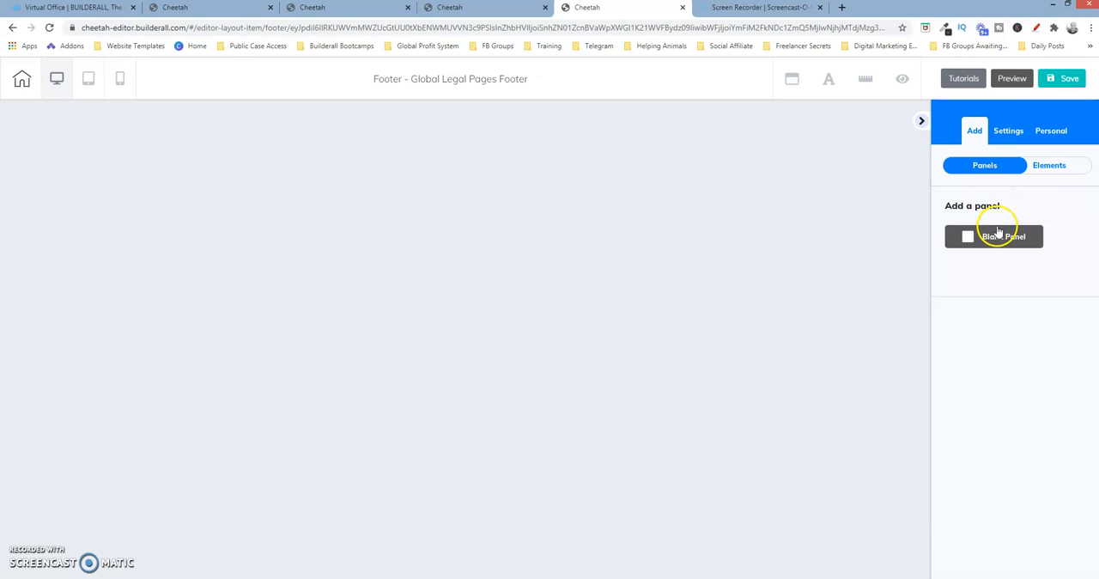
{"action": "left_click_drag", "start_coordinate": [1095, 204], "coordinate": [1087, 373]}
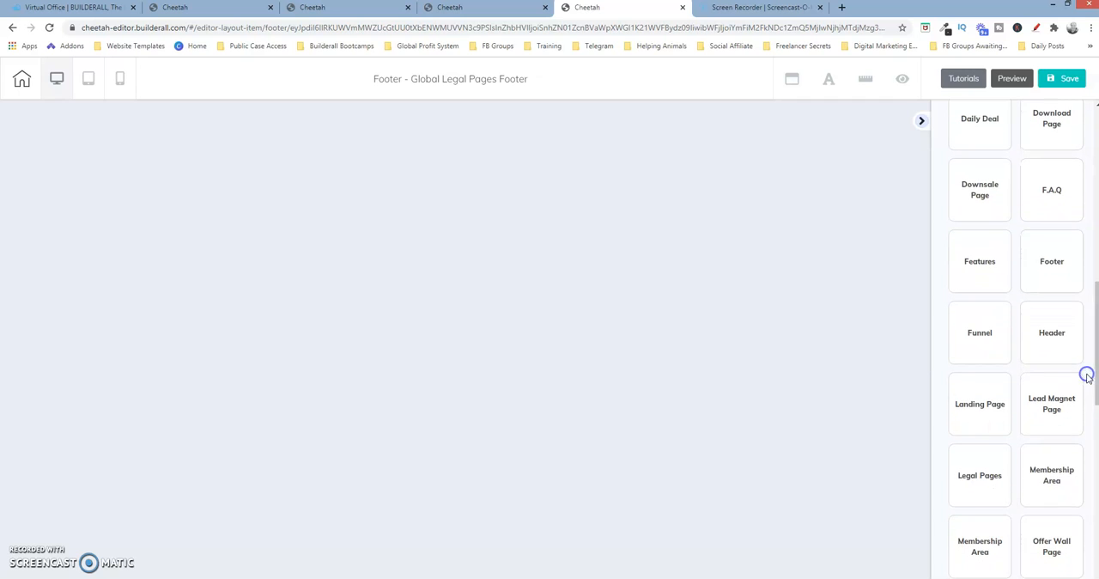
{"action": "left_click", "coordinate": [1050, 261]}
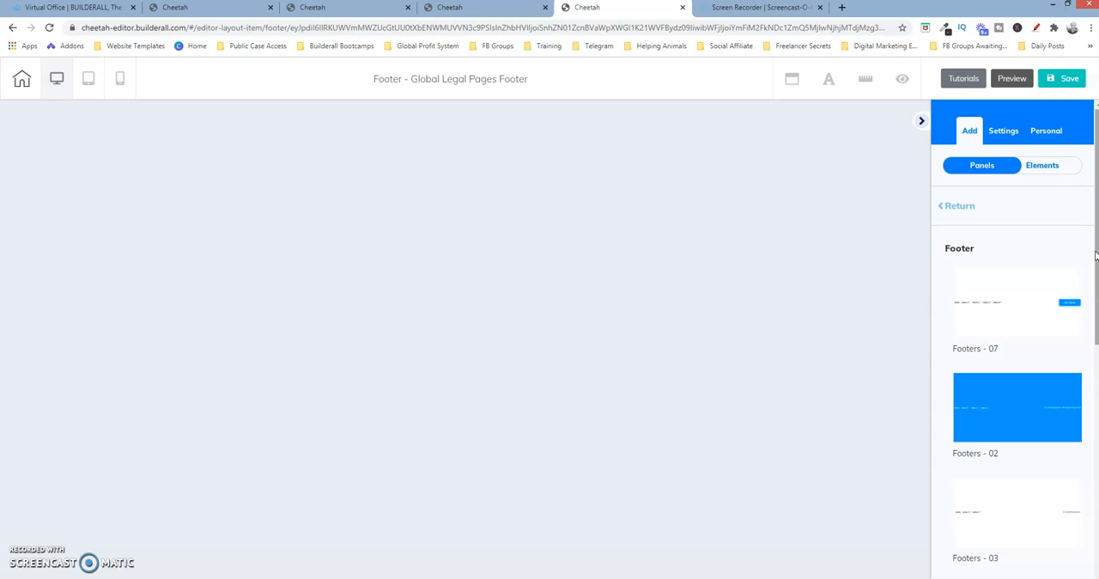
{"action": "left_click_drag", "start_coordinate": [1095, 255], "coordinate": [1098, 308]}
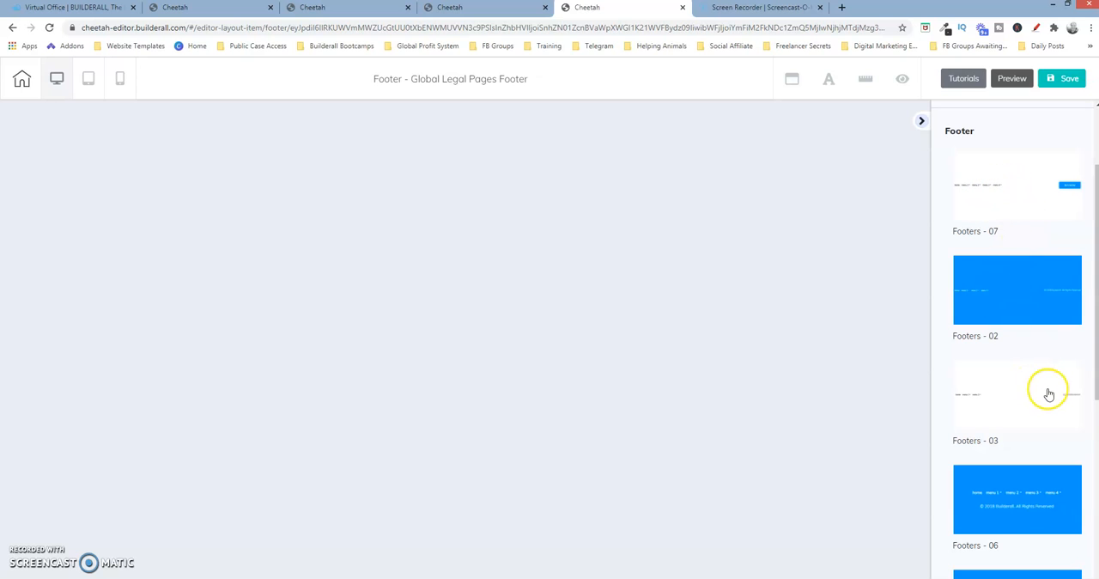
{"action": "left_click", "coordinate": [1011, 501]}
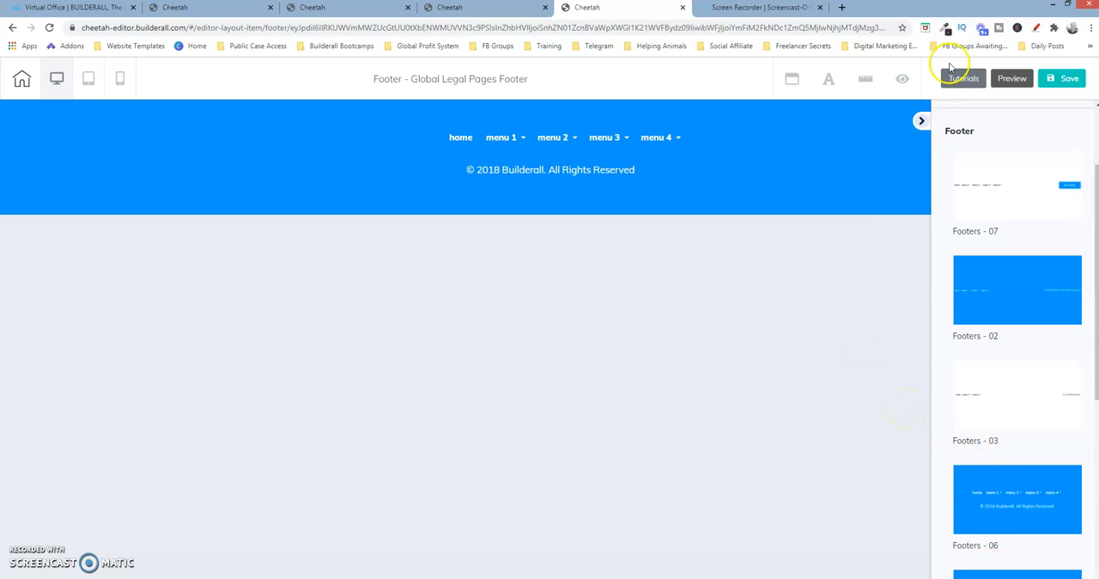
Open the footer menu's item configuration and rename the home item as "Privacy Policy"
{"action": "left_click", "coordinate": [546, 169]}
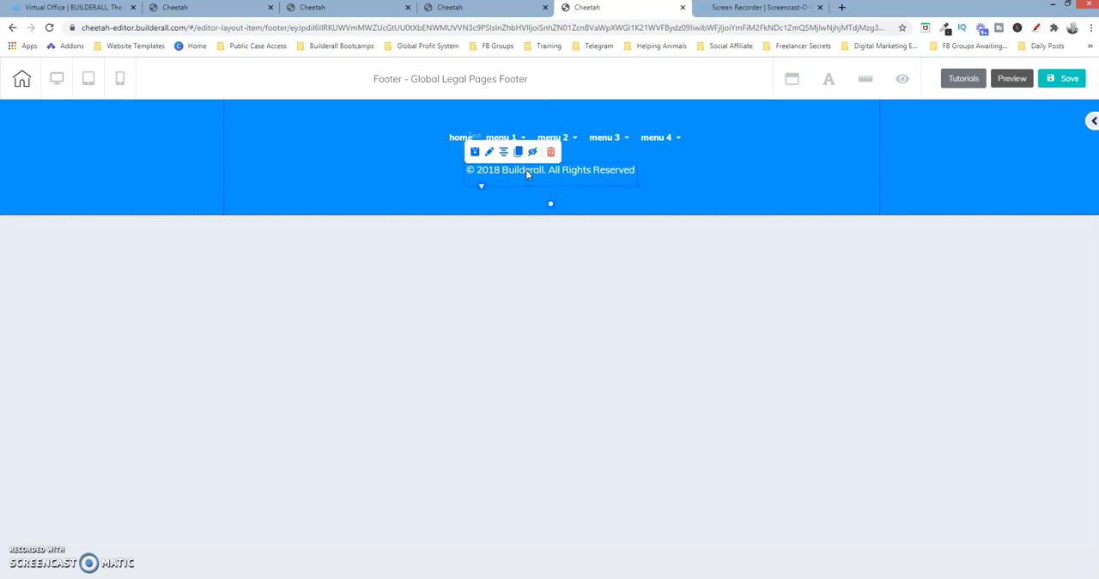
{"action": "left_click", "coordinate": [613, 144]}
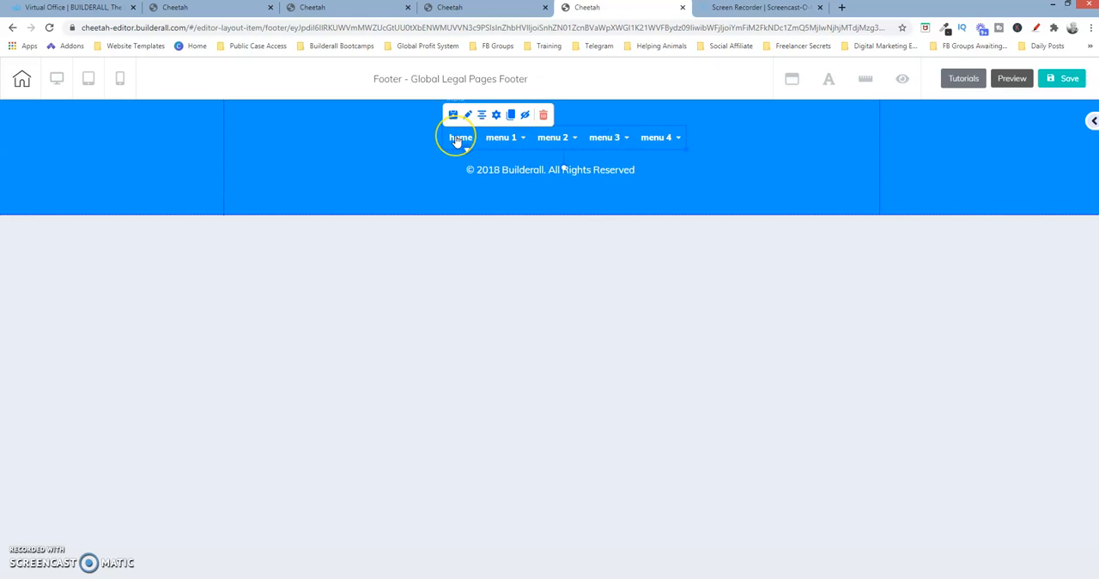
{"action": "mouse_move", "coordinate": [662, 146]}
{"action": "left_click", "coordinate": [460, 139]}
{"action": "left_click", "coordinate": [497, 115]}
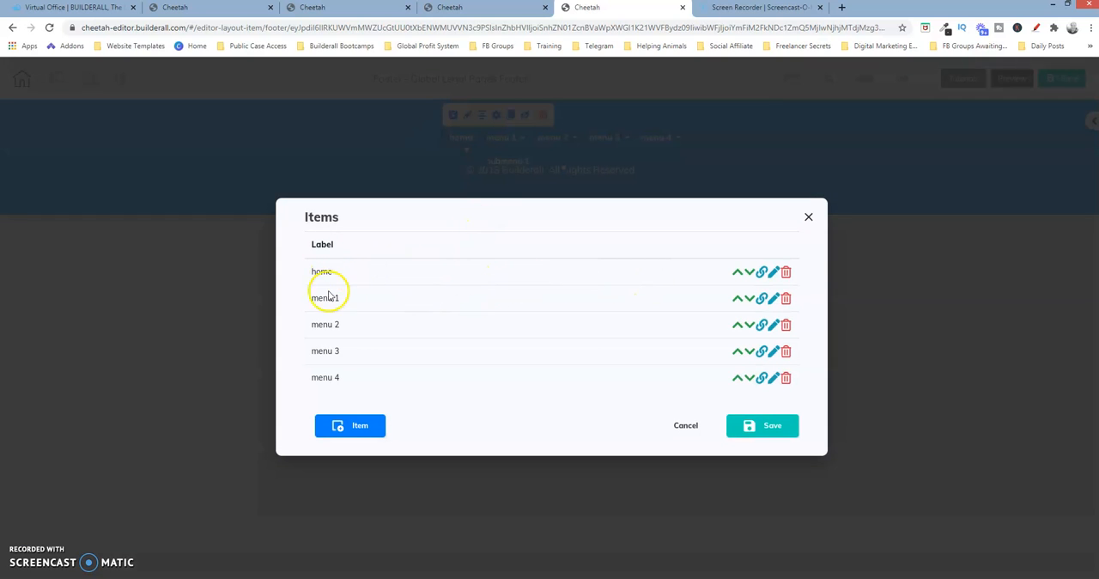
{"action": "left_click", "coordinate": [774, 273]}
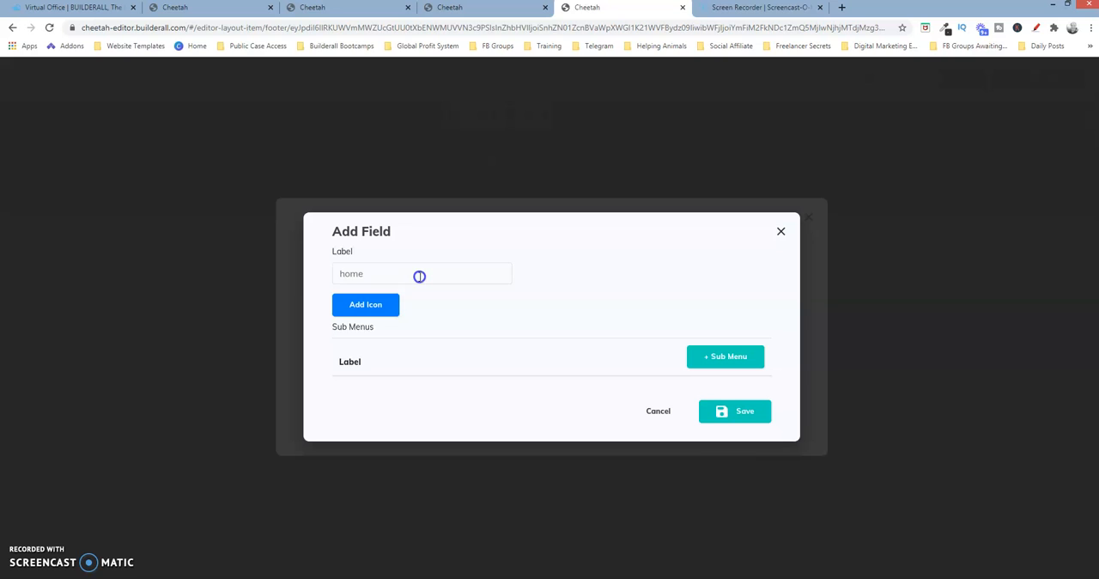
{"action": "left_click_drag", "start_coordinate": [420, 275], "coordinate": [325, 281]}
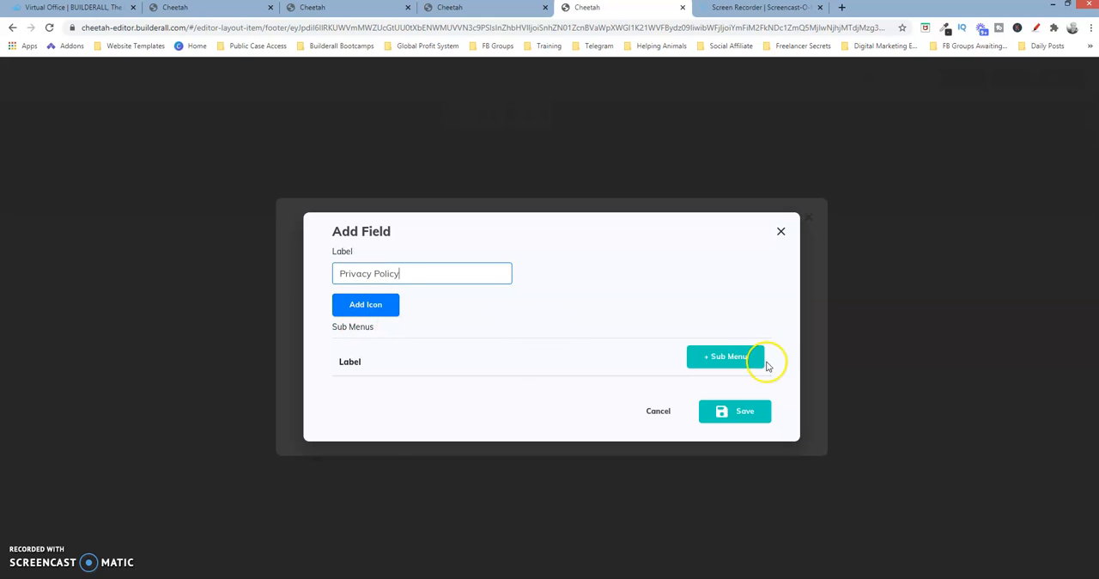
{"action": "left_click", "coordinate": [733, 409]}
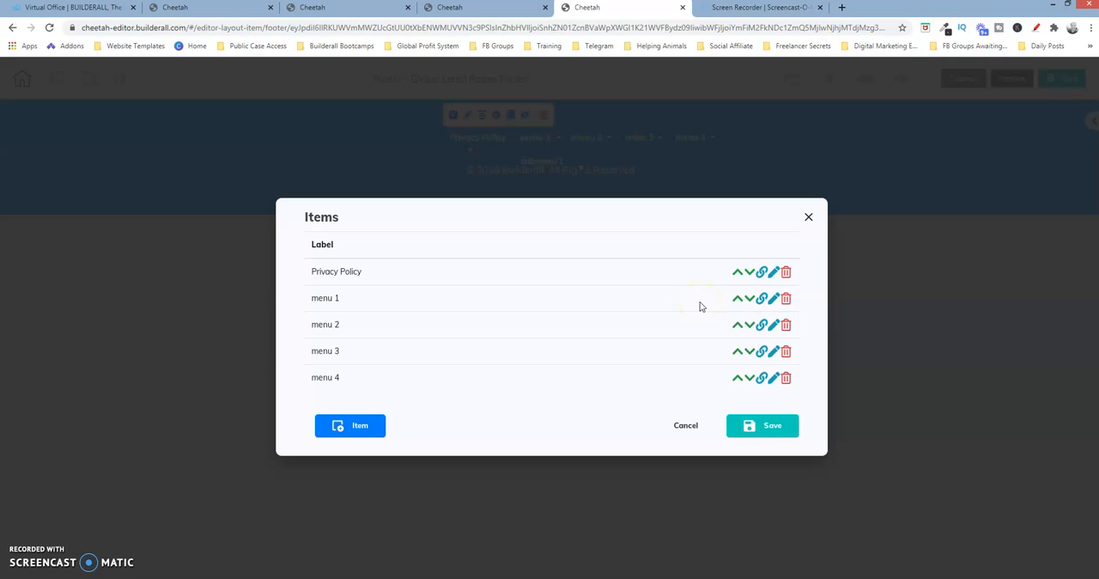
Rename the menu 1 item as "Terms Of Website Use", delete its submenu and save the item
{"action": "left_click", "coordinate": [771, 297]}
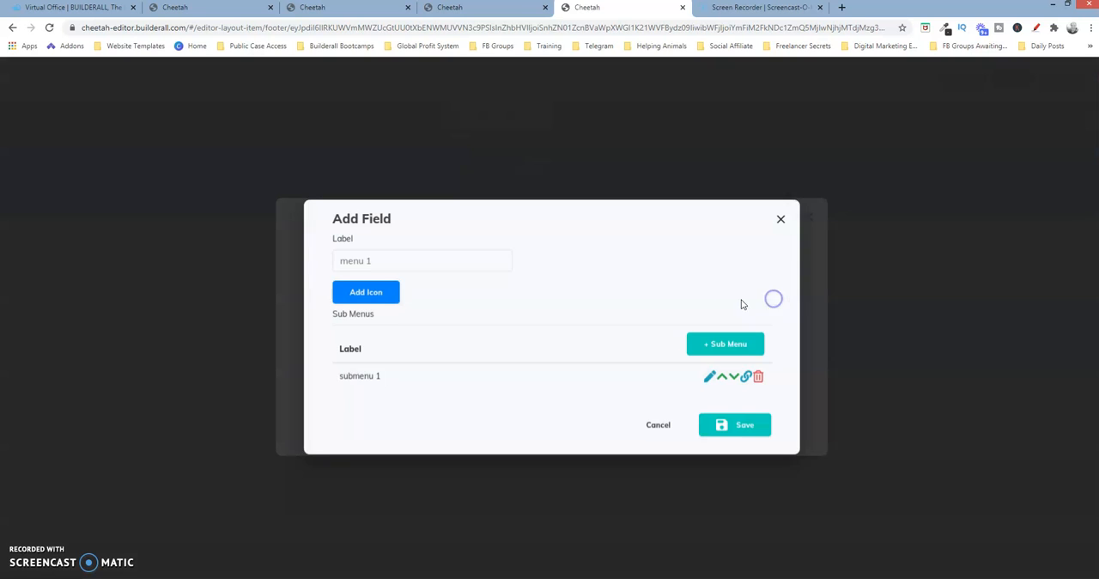
{"action": "left_click", "coordinate": [379, 262]}
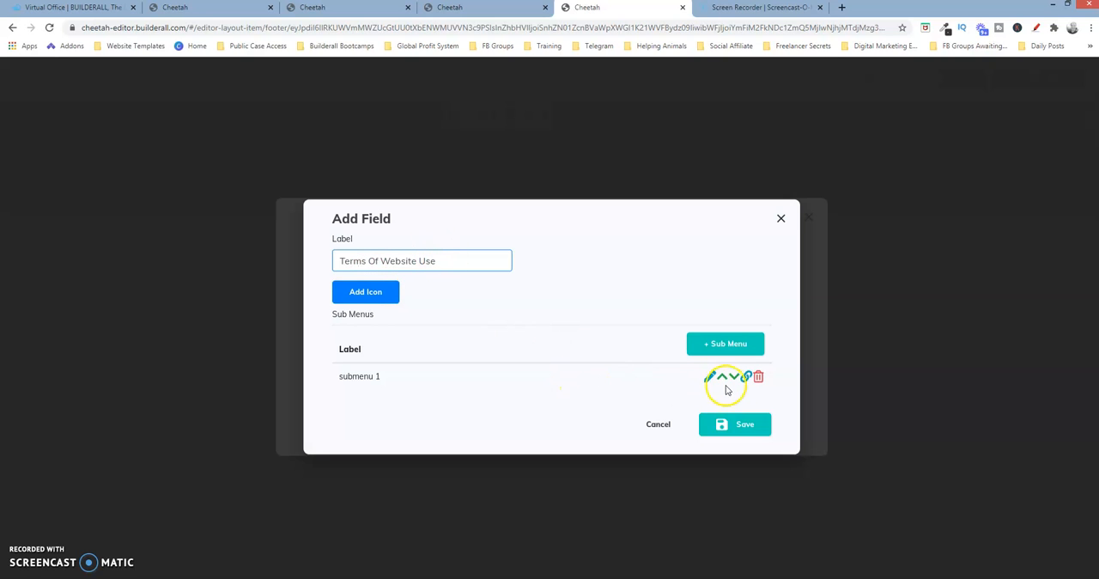
{"action": "left_click", "coordinate": [758, 377]}
{"action": "left_click", "coordinate": [736, 410]}
Rename the menu 2 item as "Disclaimer", delete both of its submenus and save the item
{"action": "left_click", "coordinate": [772, 325]}
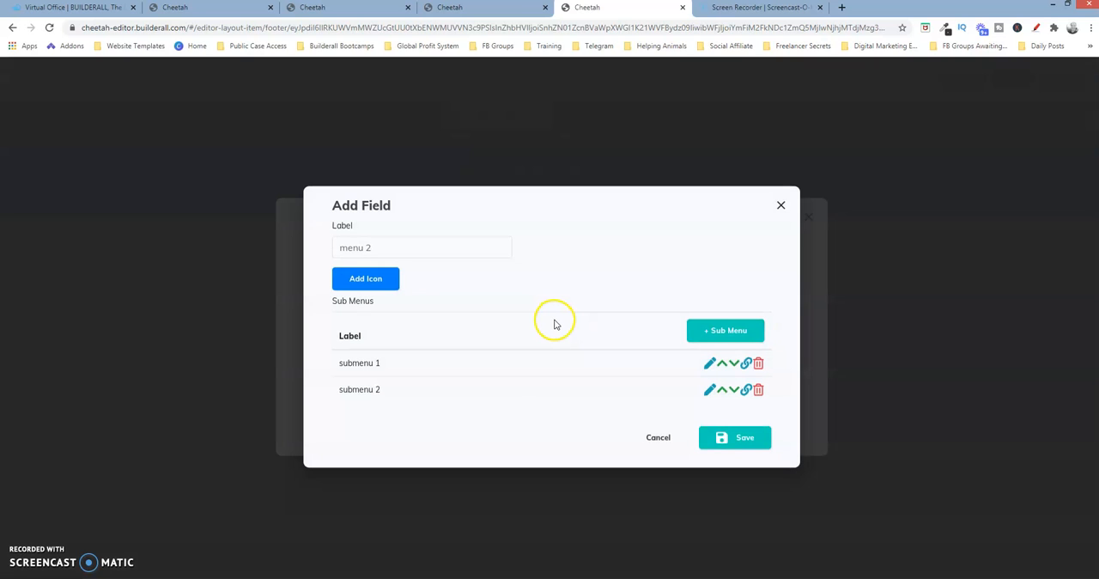
{"action": "left_click", "coordinate": [381, 251]}
{"action": "key", "text": "BackSpace"}
{"action": "key", "text": "BackSpace"}
{"action": "key", "text": "BackSpace"}
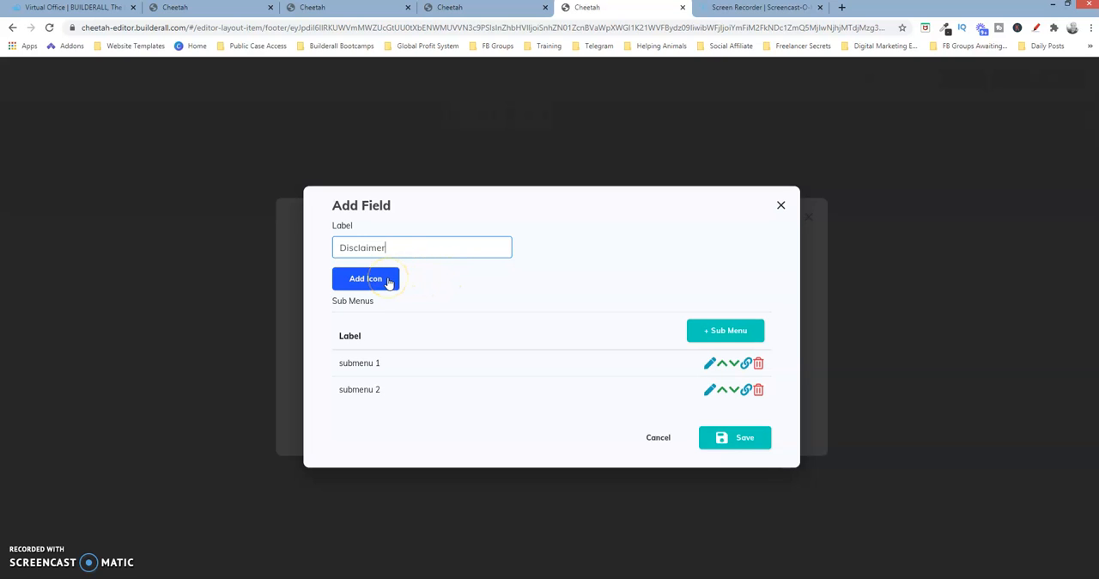
{"action": "left_click", "coordinate": [491, 348]}
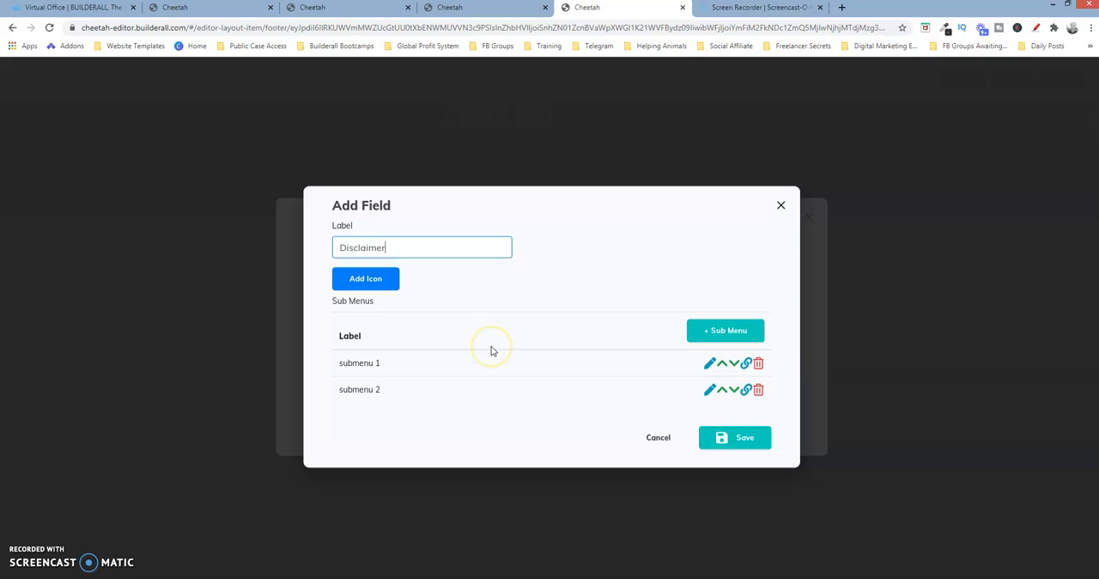
{"action": "left_click", "coordinate": [507, 315]}
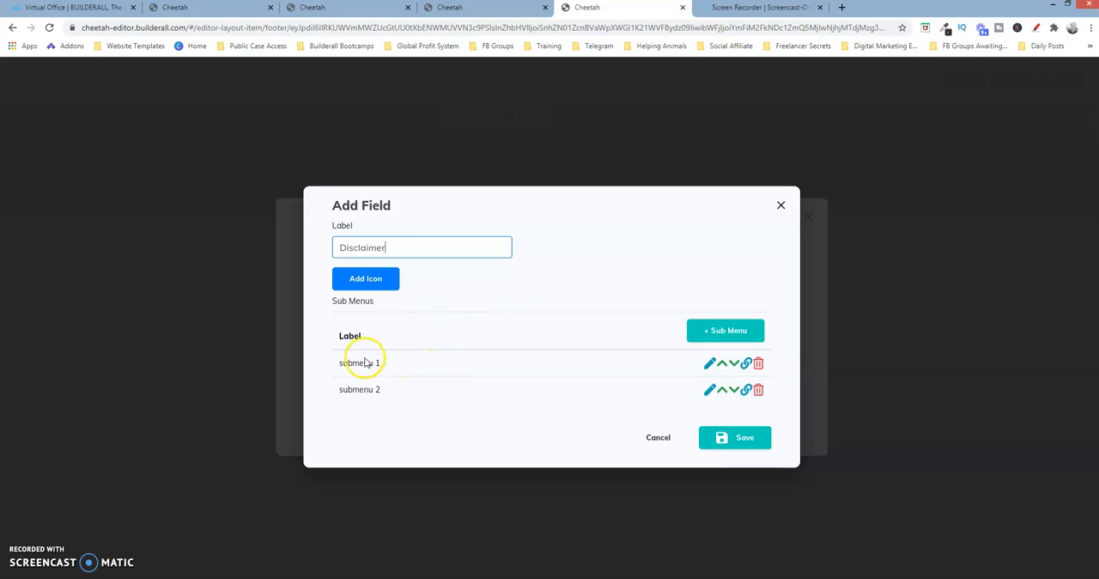
{"action": "left_click", "coordinate": [755, 364]}
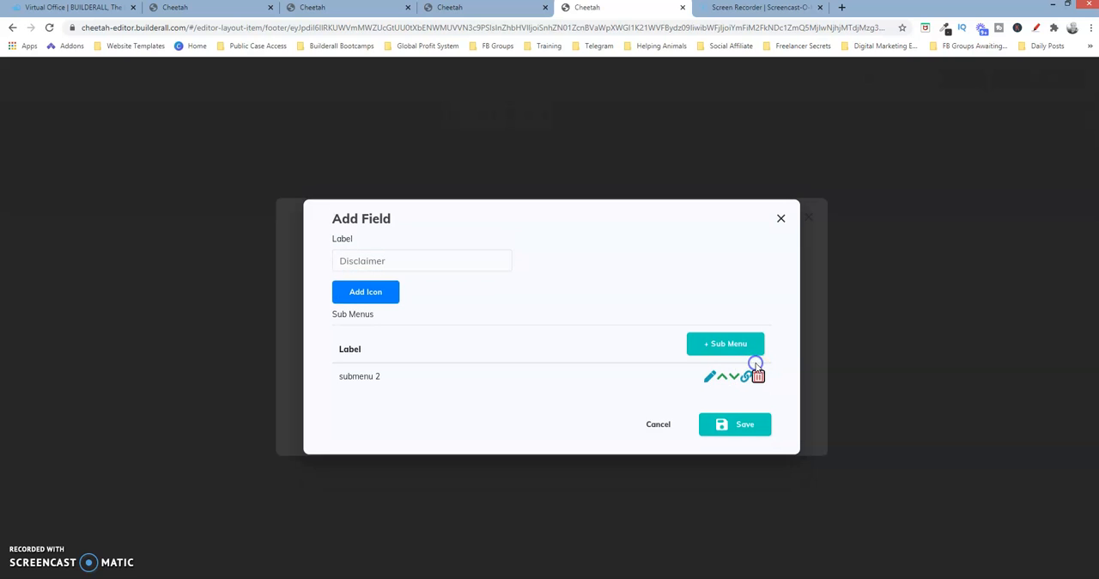
{"action": "left_click", "coordinate": [759, 377]}
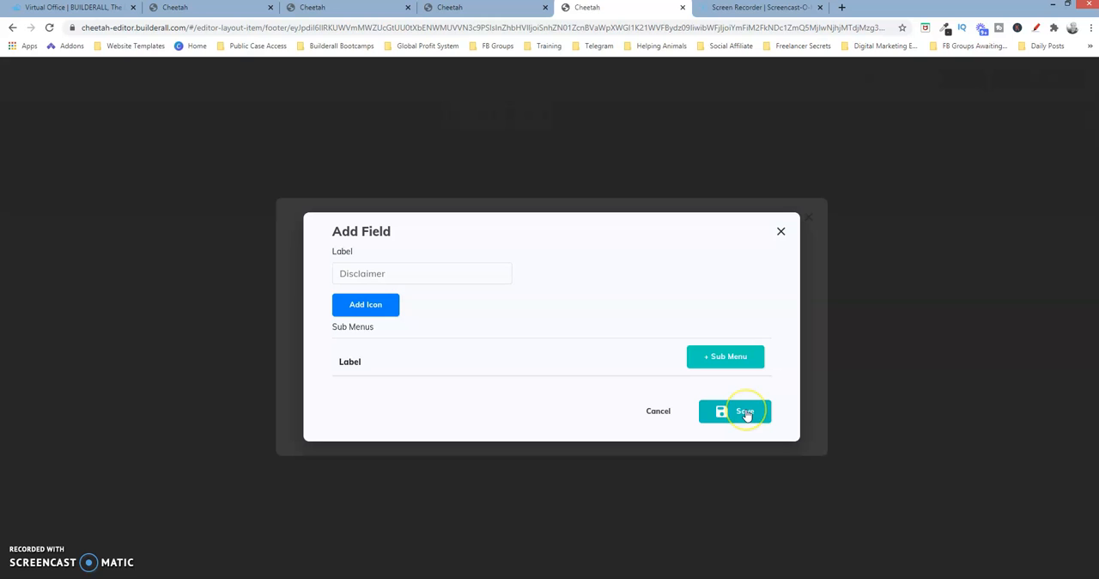
{"action": "left_click", "coordinate": [743, 412]}
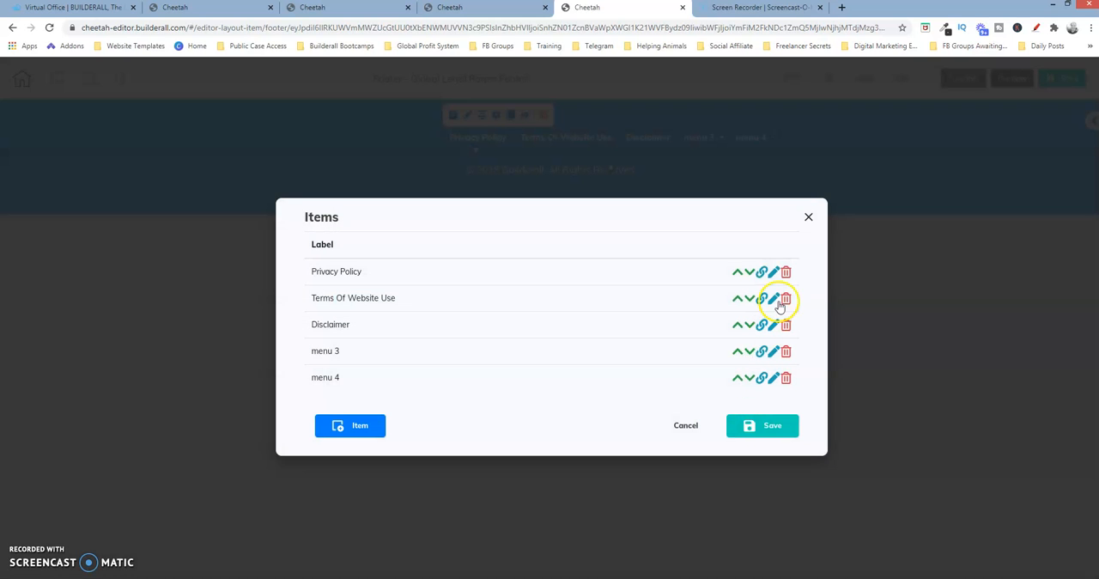
Rename the menu 3 item as "FAQs", delete its three submenus and save the item
{"action": "left_click", "coordinate": [774, 350]}
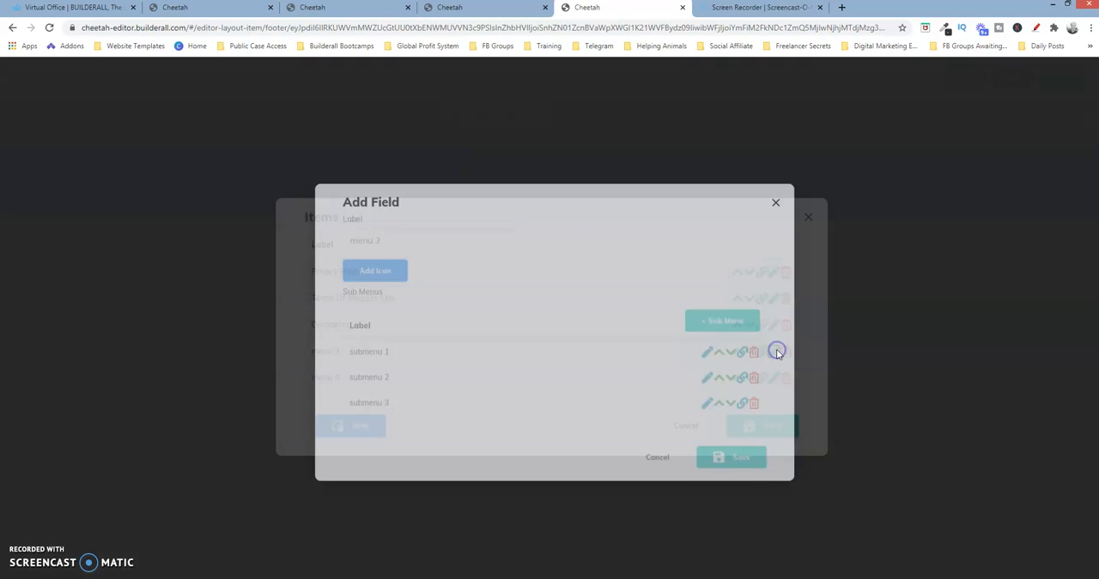
{"action": "left_click", "coordinate": [404, 226]}
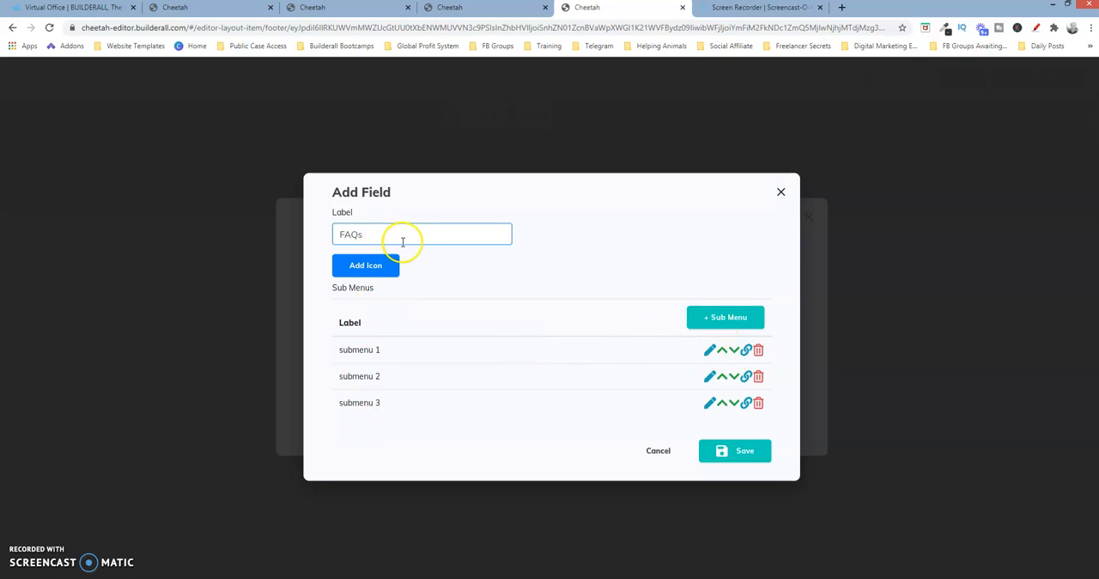
{"action": "left_click", "coordinate": [759, 350]}
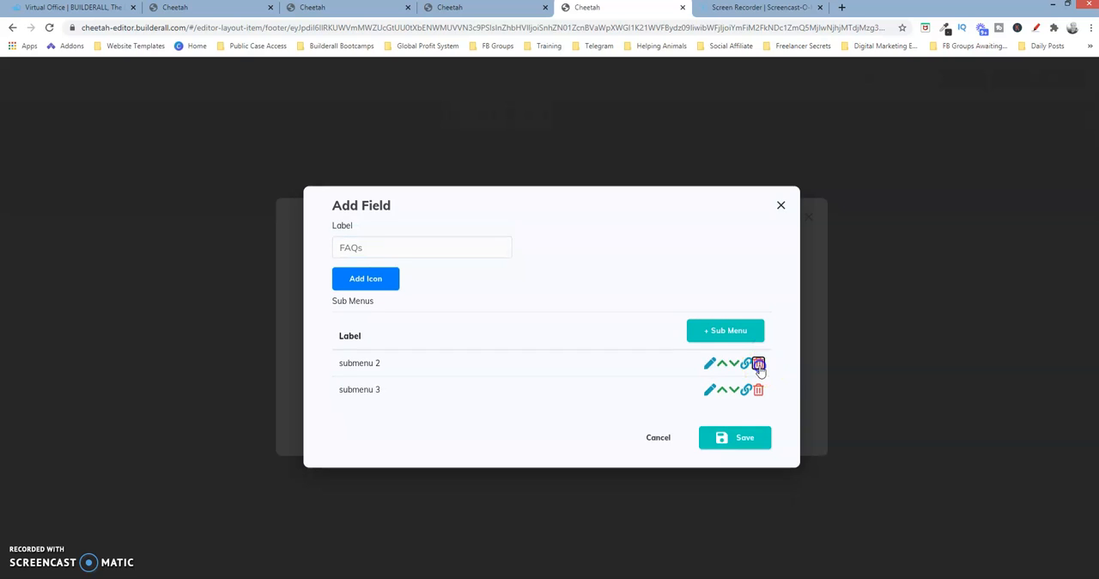
{"action": "left_click", "coordinate": [759, 362]}
{"action": "left_click", "coordinate": [759, 376]}
{"action": "left_click", "coordinate": [748, 414]}
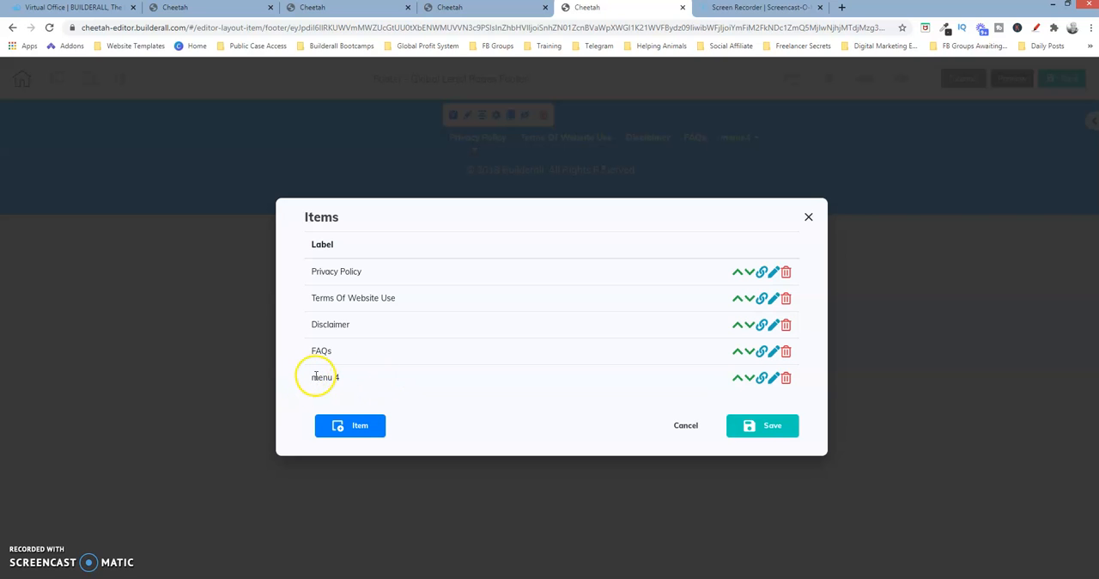
Delete the unused menu 4 item, save the menu items and centre the menu horizontally in the footer
{"action": "left_click", "coordinate": [786, 378]}
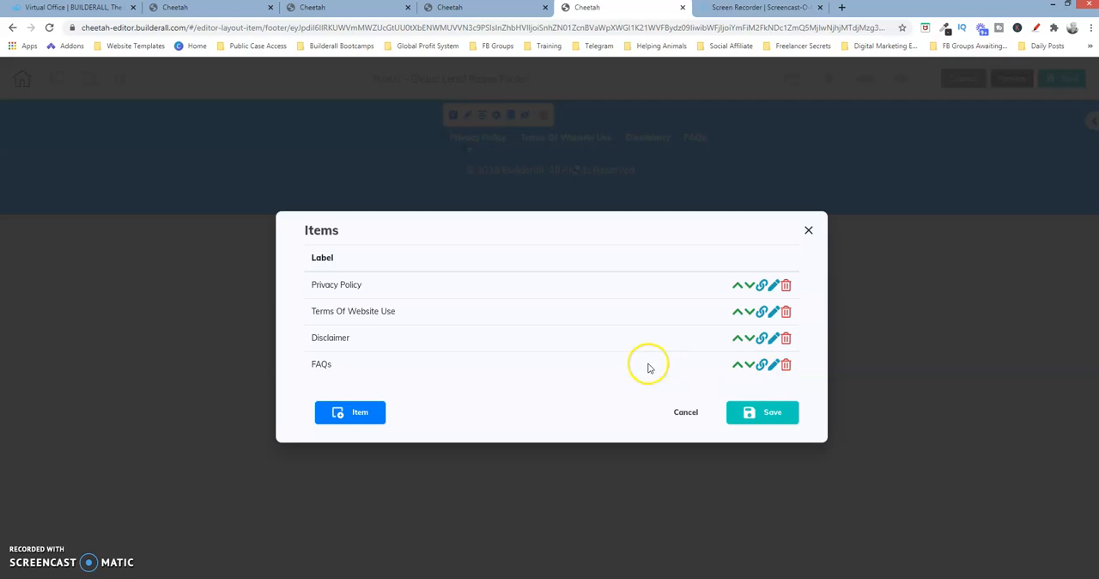
{"action": "left_click", "coordinate": [772, 413]}
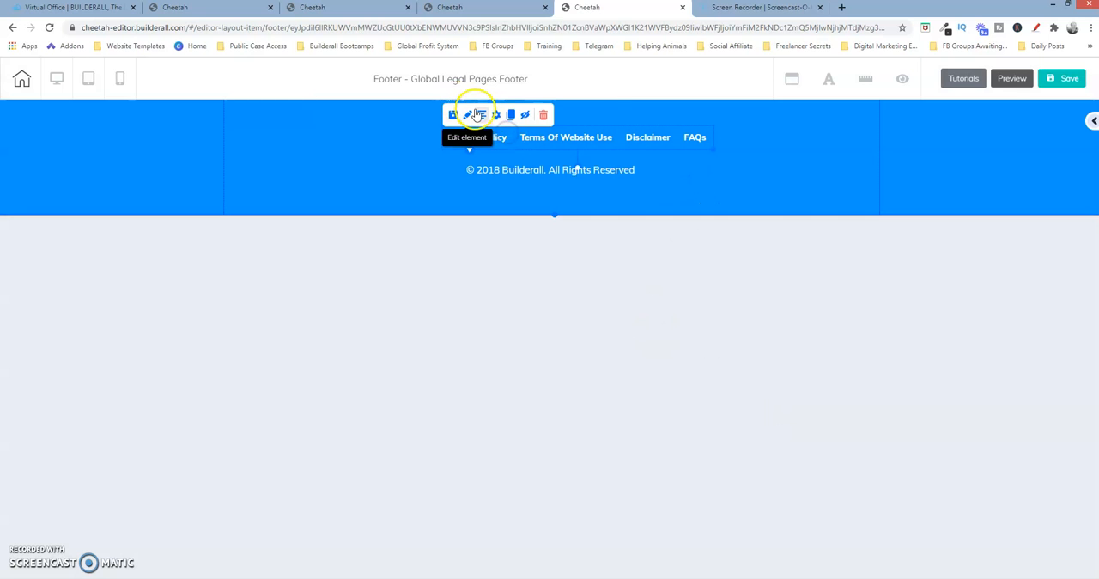
{"action": "left_click", "coordinate": [482, 115]}
Centre the copyright text line horizontally in the footer
{"action": "left_click", "coordinate": [519, 167]}
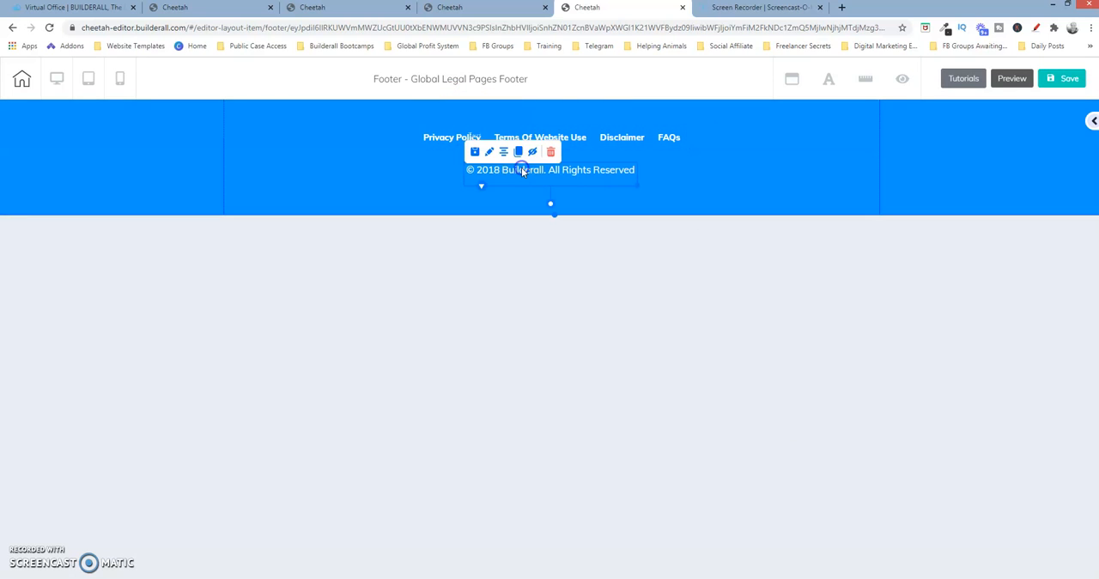
{"action": "left_click", "coordinate": [505, 153]}
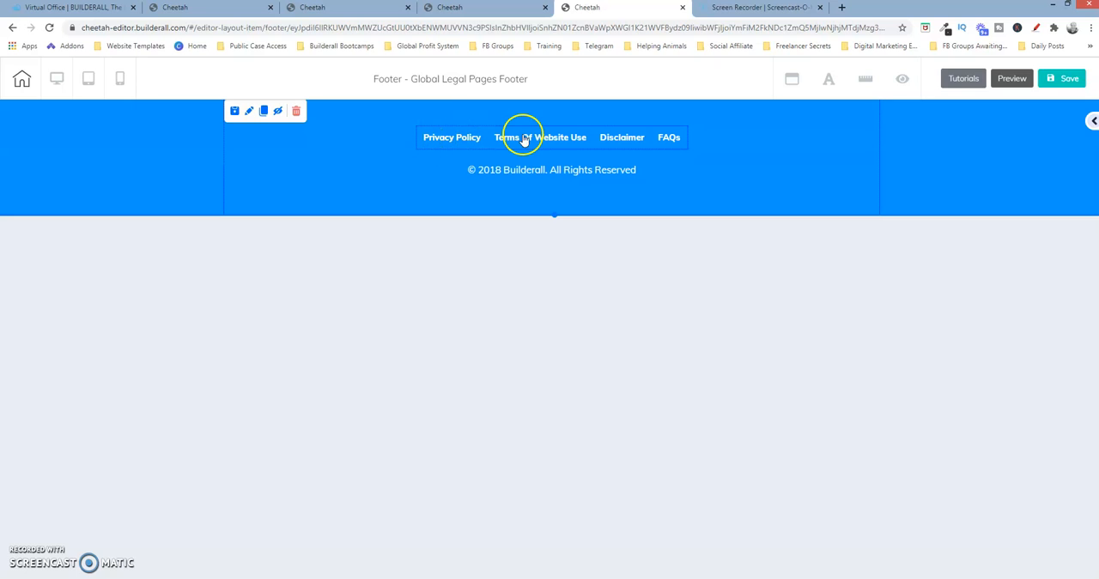
Link the footer menu's Privacy Policy item to the Privacy Policy page, opening in the same tab
{"action": "left_click", "coordinate": [461, 138]}
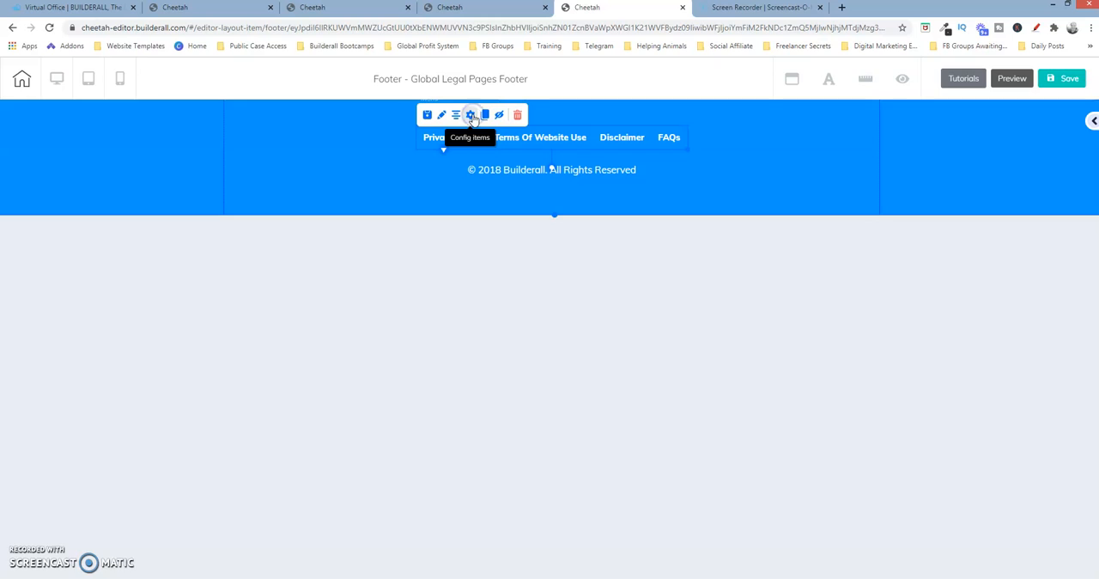
{"action": "left_click", "coordinate": [471, 115]}
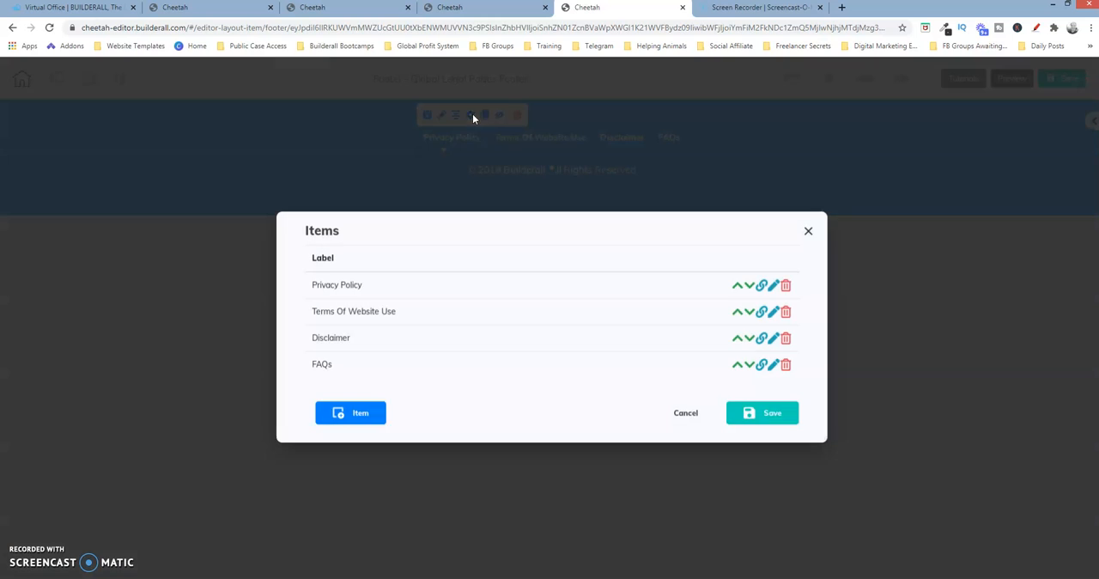
{"action": "left_click", "coordinate": [761, 288]}
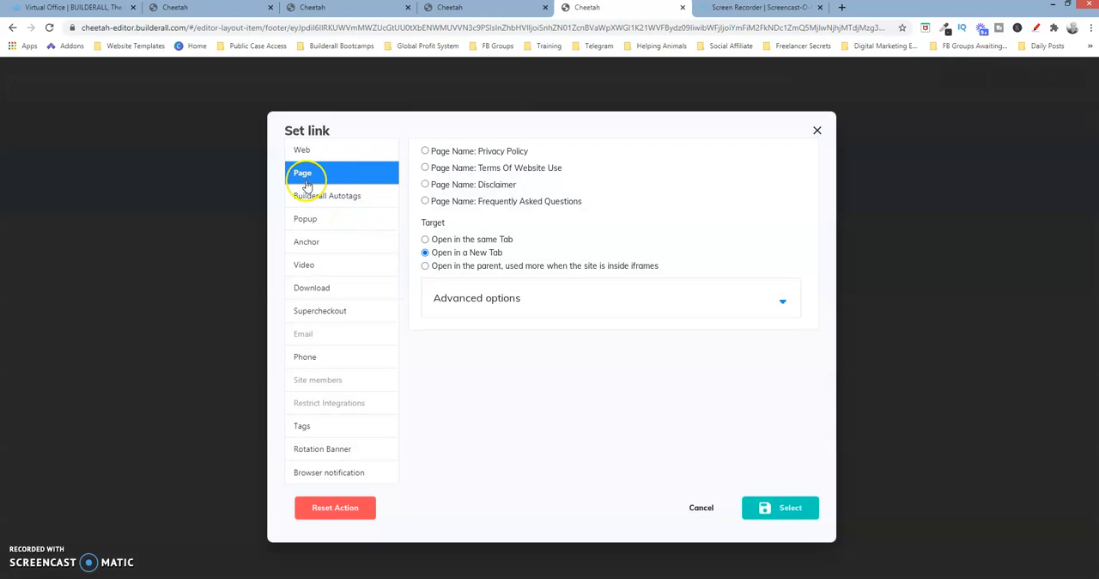
{"action": "left_click", "coordinate": [424, 152]}
{"action": "left_click", "coordinate": [425, 239]}
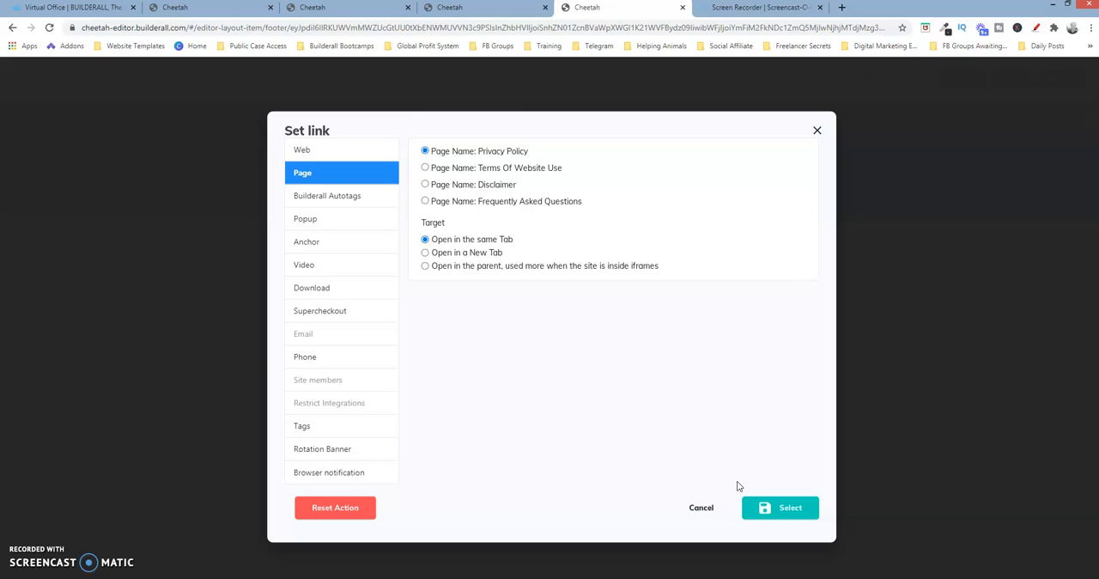
{"action": "left_click", "coordinate": [794, 508]}
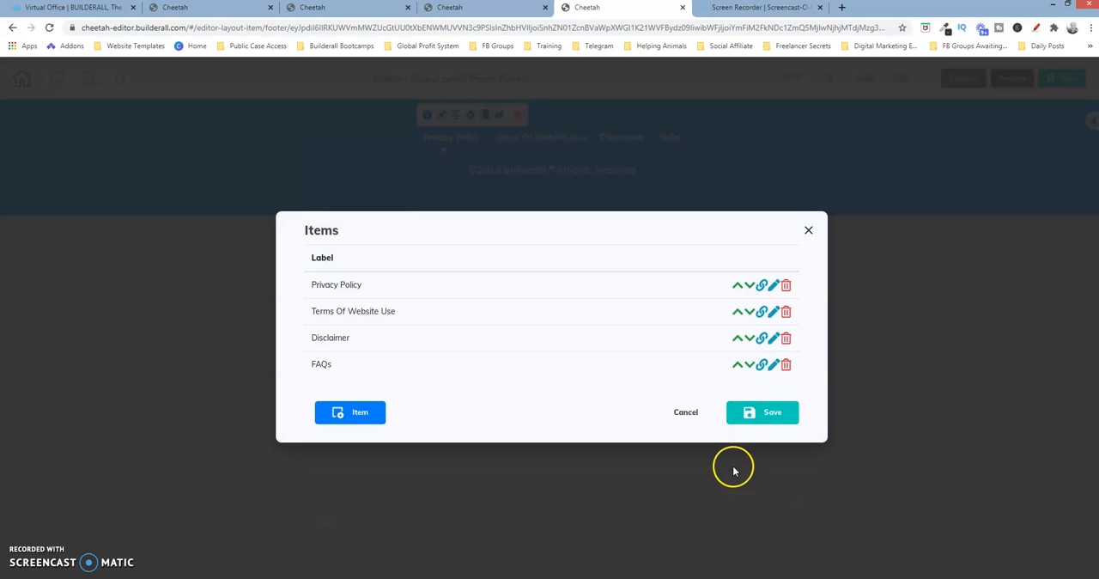
Link the Terms Of Website Use menu item to the Terms Of Website Use page, opening in the same tab
{"action": "left_click", "coordinate": [762, 311]}
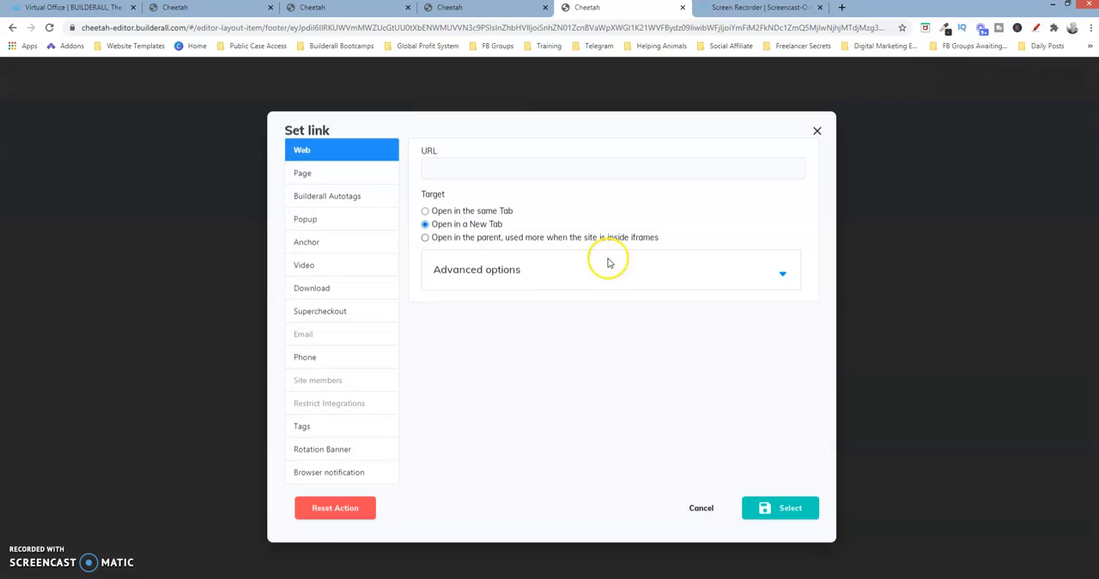
{"action": "left_click", "coordinate": [311, 175]}
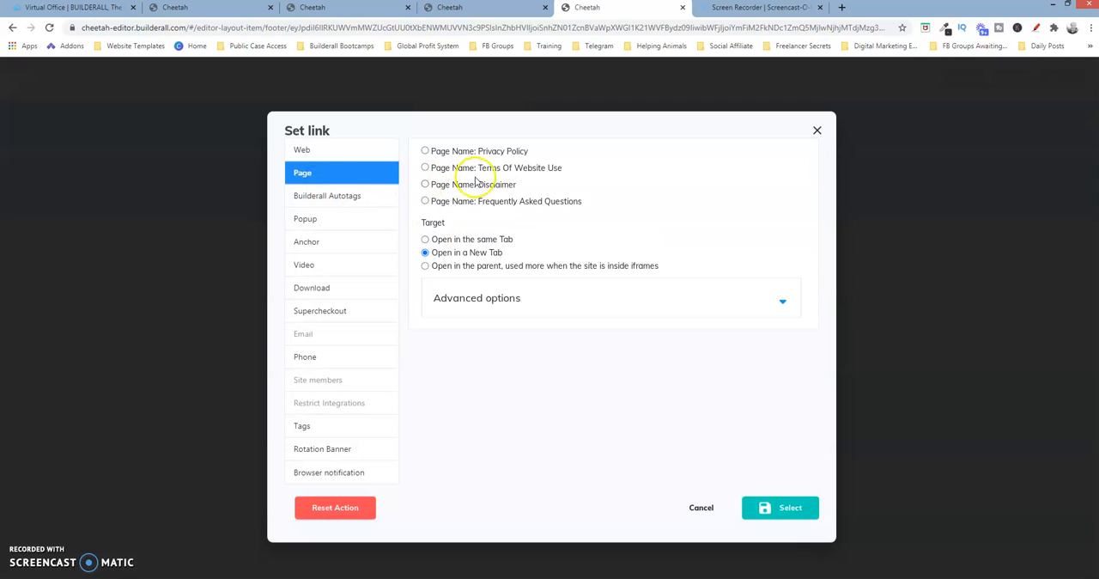
{"action": "left_click", "coordinate": [441, 242]}
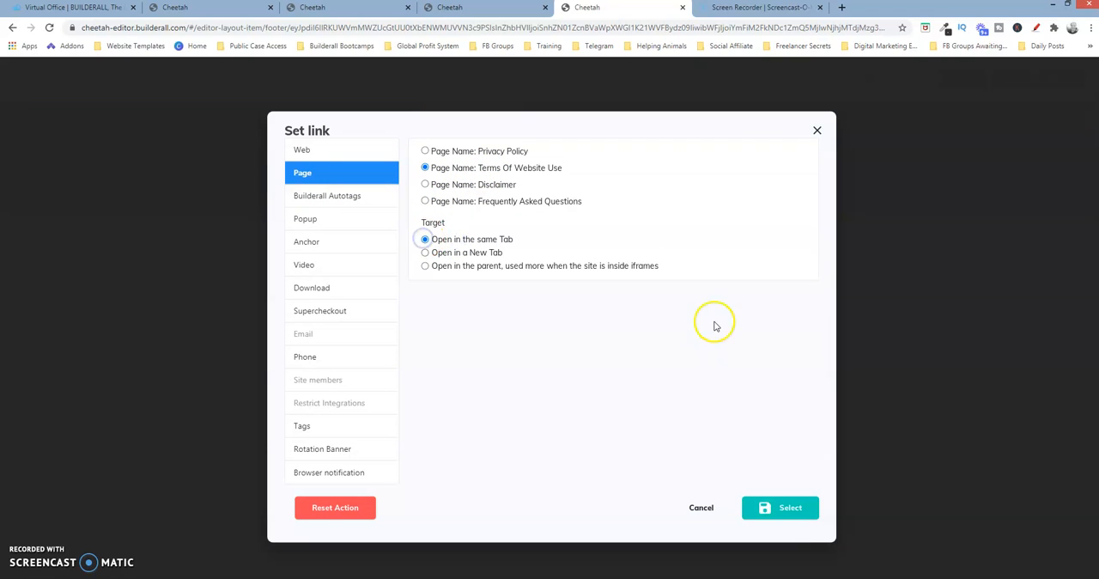
{"action": "left_click", "coordinate": [788, 509]}
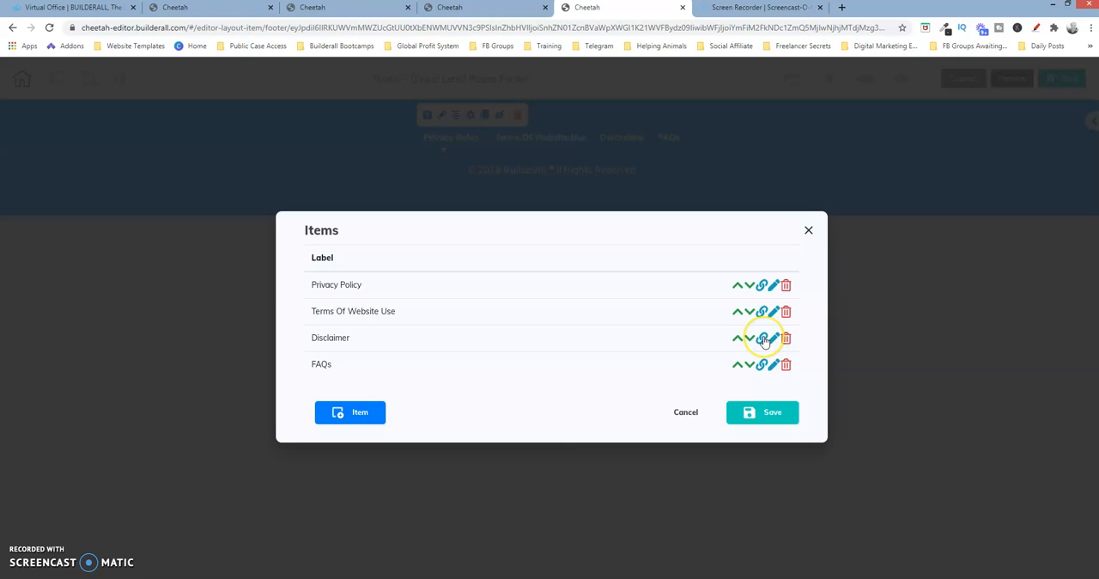
Link the Disclaimer menu item to the Disclaimer page, opening in the same tab
{"action": "left_click", "coordinate": [764, 339]}
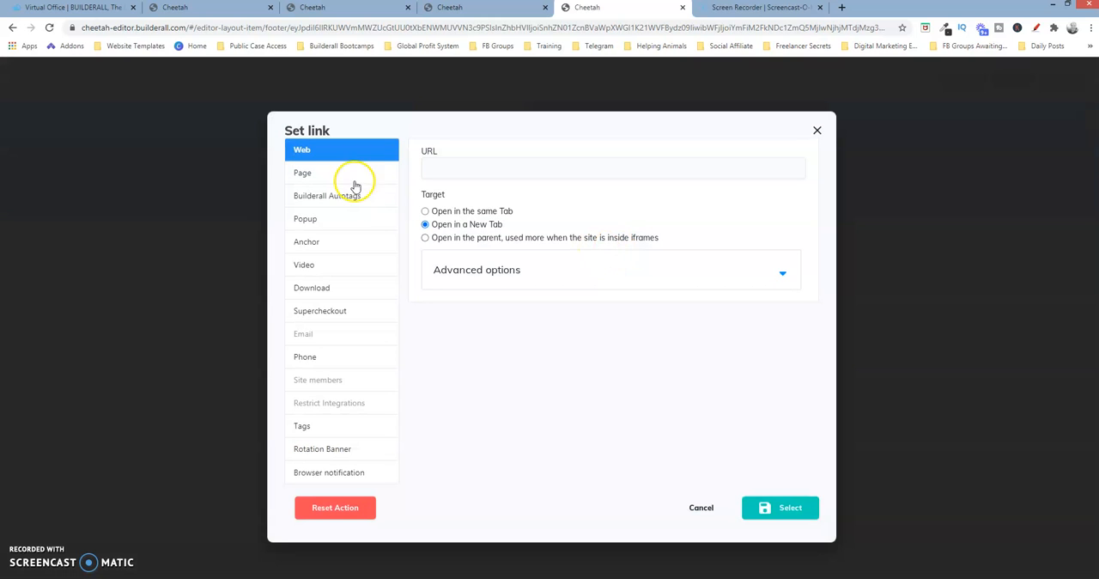
{"action": "left_click", "coordinate": [303, 175]}
{"action": "left_click", "coordinate": [445, 188]}
{"action": "left_click", "coordinate": [425, 242]}
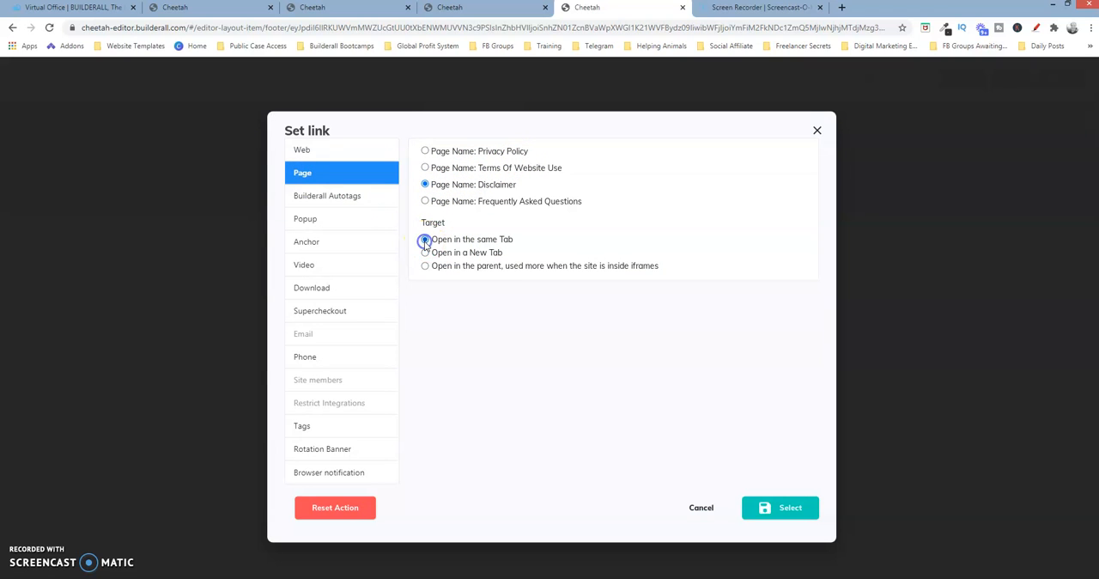
{"action": "left_click", "coordinate": [800, 509]}
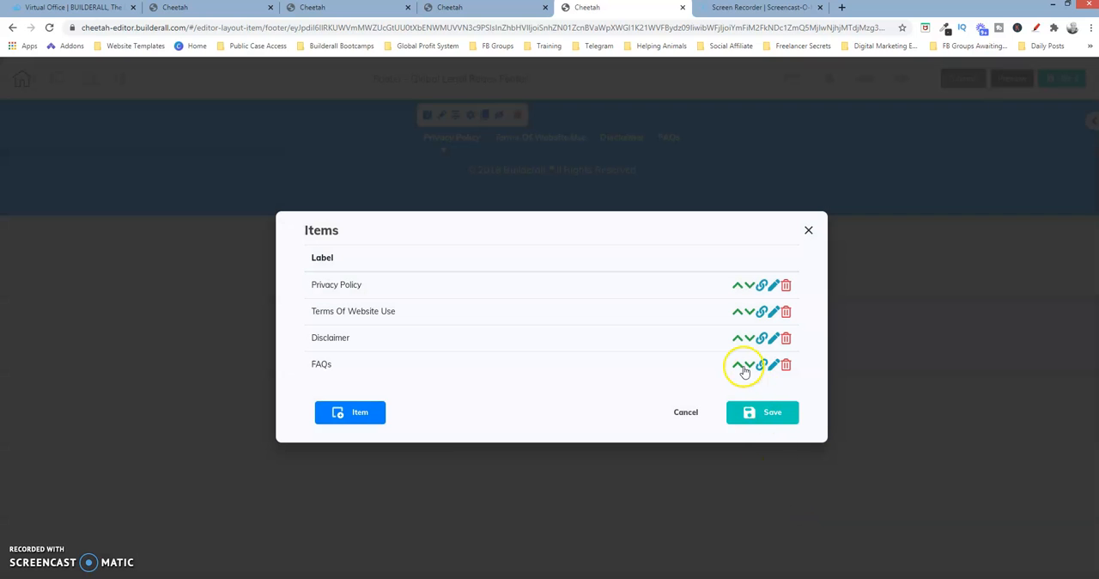
Link the FAQs menu item to the Frequently Asked Questions page, opening in the same tab
{"action": "left_click", "coordinate": [762, 364]}
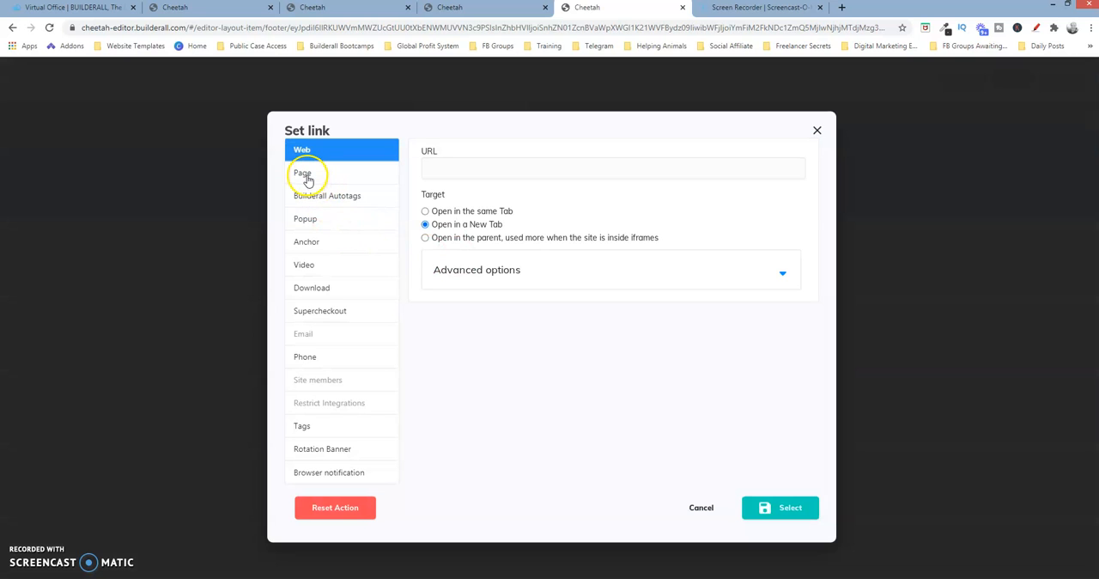
{"action": "left_click", "coordinate": [306, 176]}
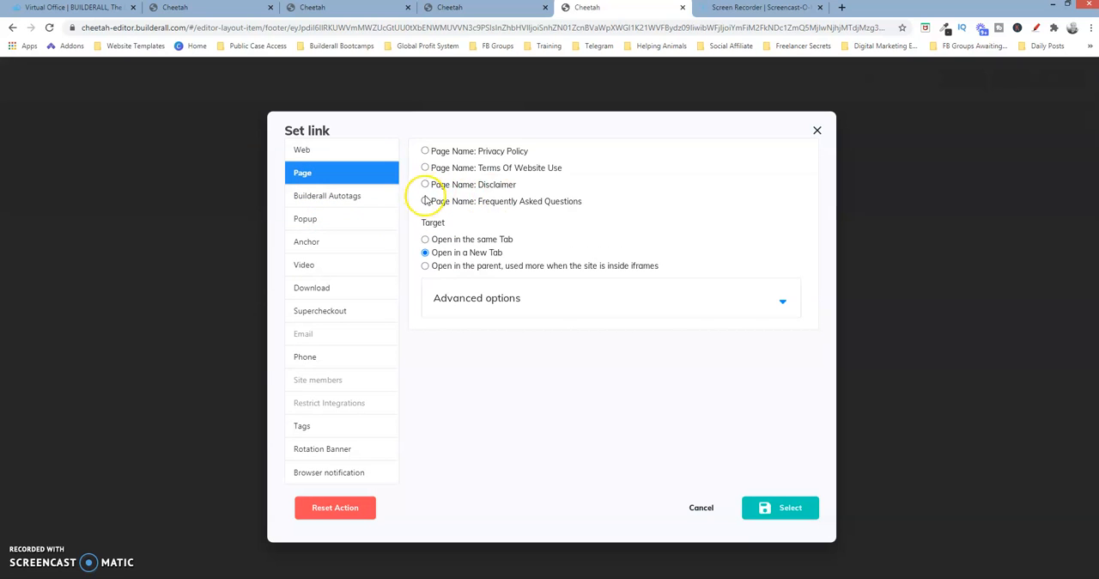
{"action": "left_click", "coordinate": [425, 239]}
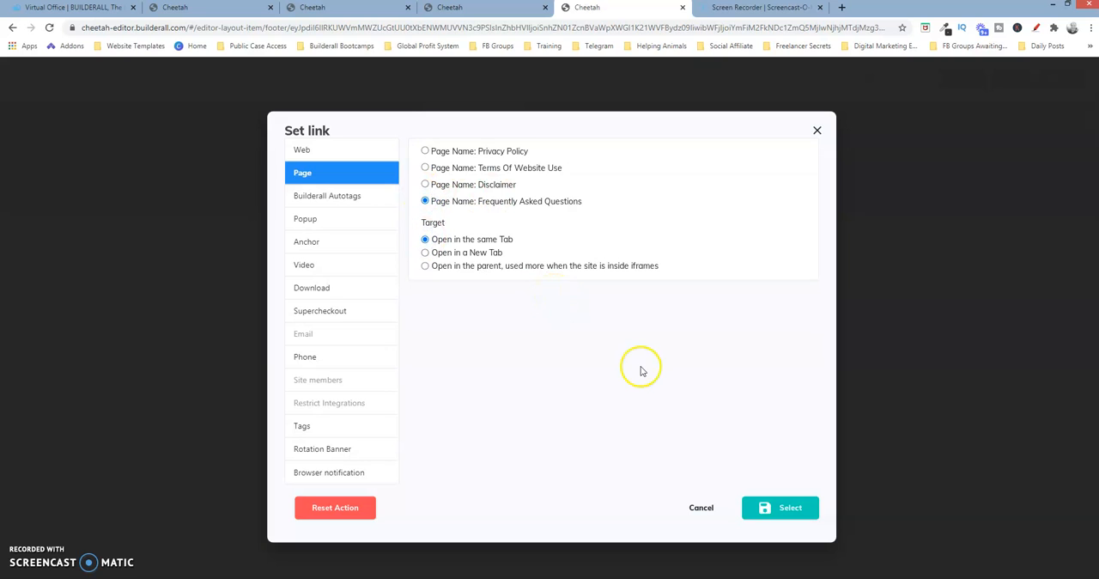
{"action": "left_click", "coordinate": [793, 507]}
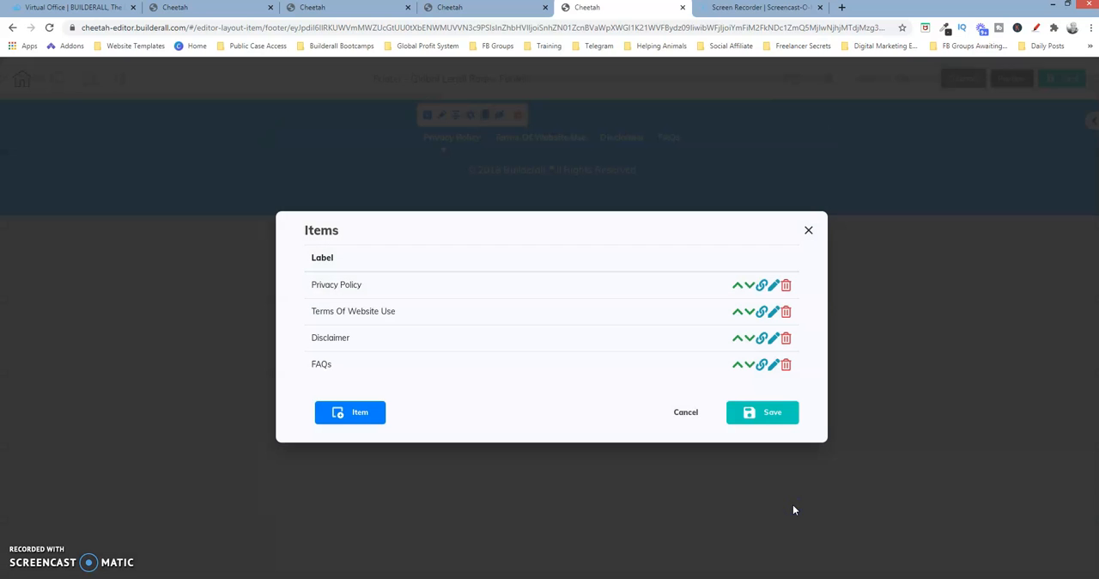
Save the linked menu items and save the Global Legal Pages Footer
{"action": "left_click", "coordinate": [767, 414]}
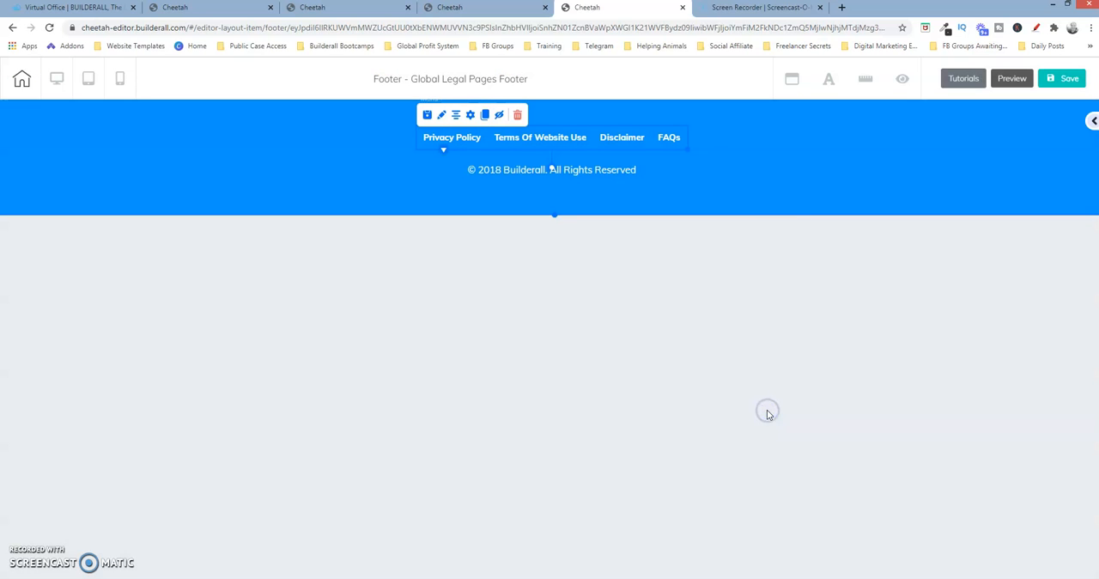
{"action": "left_click", "coordinate": [1065, 78]}
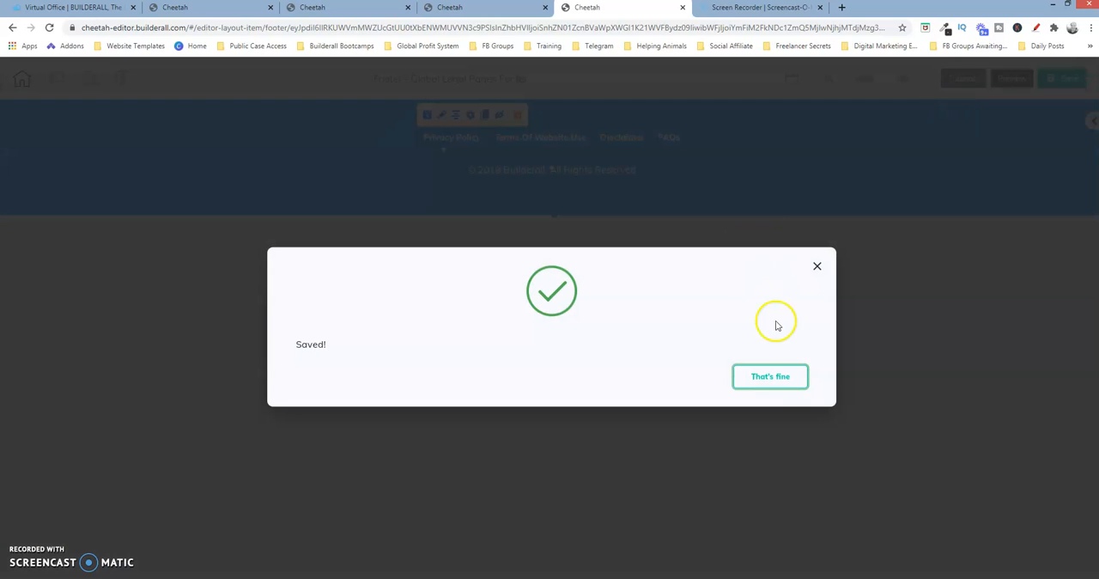
{"action": "left_click", "coordinate": [771, 378]}
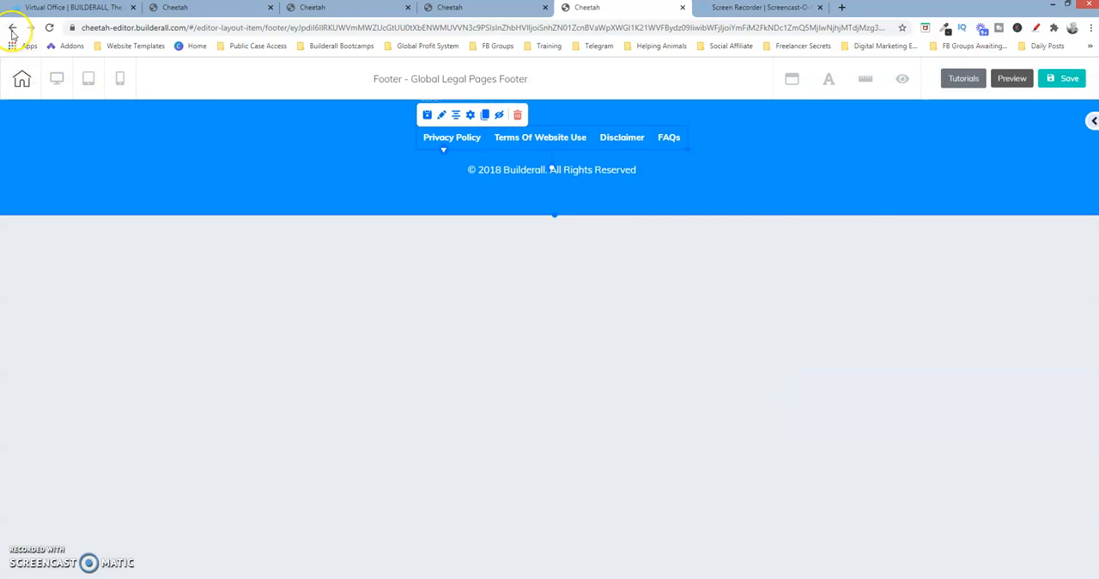
Leave the footer editor, go to the site's page overview and republish the Legal Pages Template site
{"action": "left_click", "coordinate": [12, 30]}
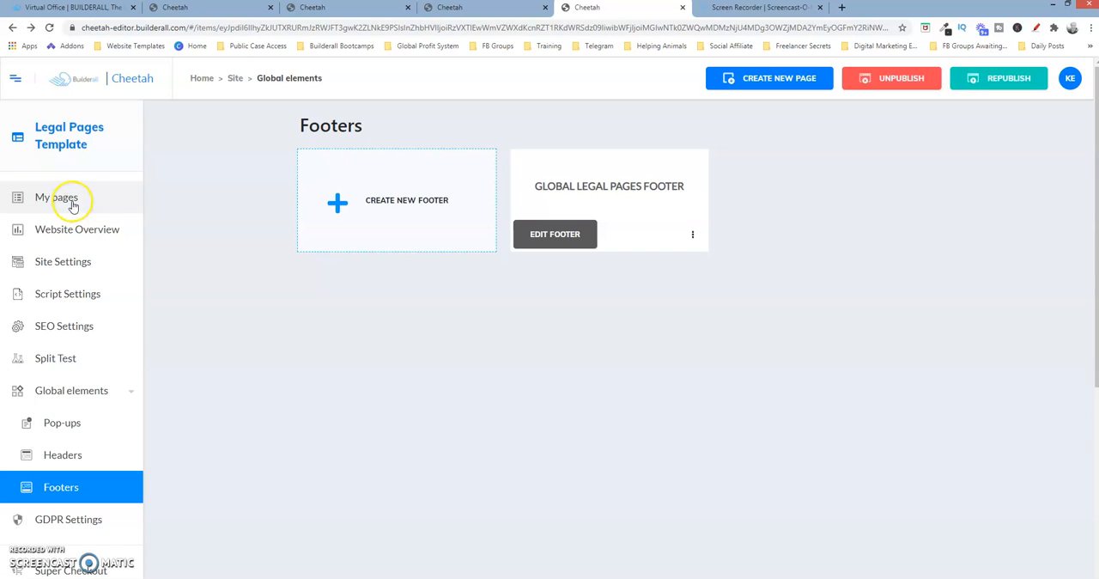
{"action": "left_click", "coordinate": [72, 205]}
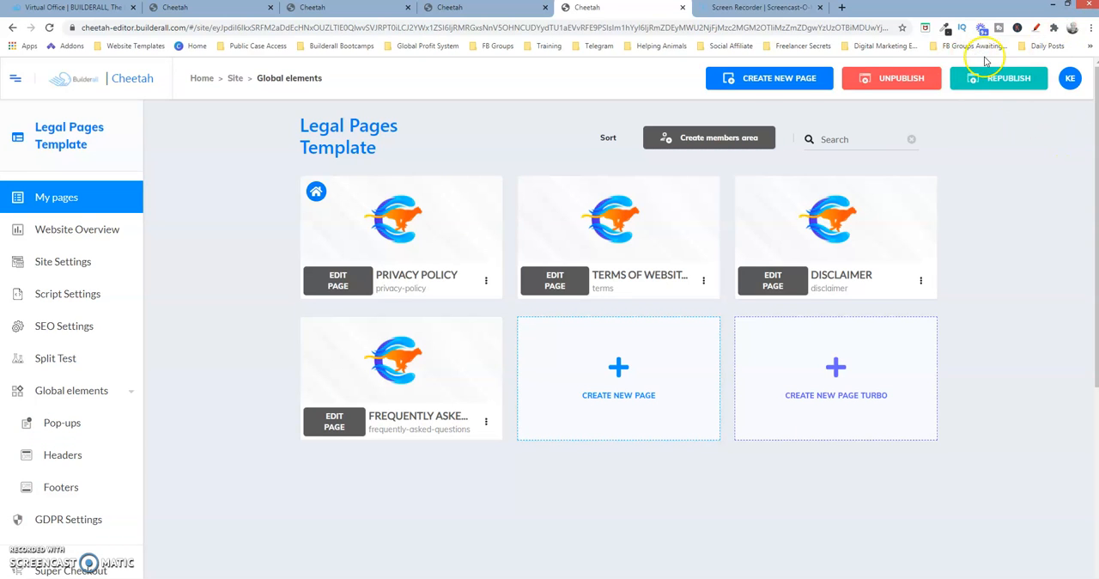
{"action": "left_click", "coordinate": [1003, 81]}
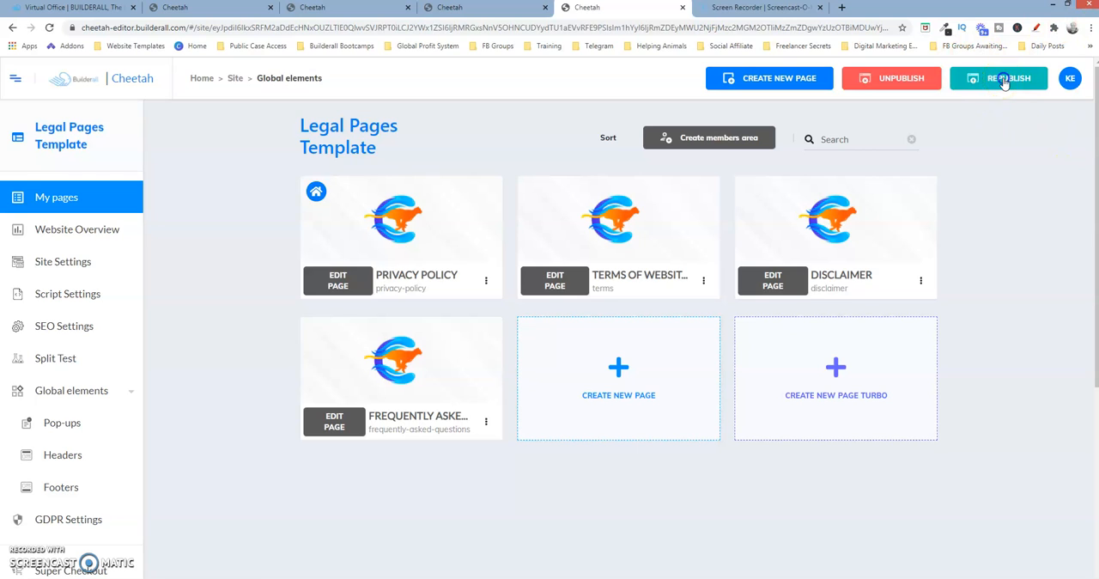